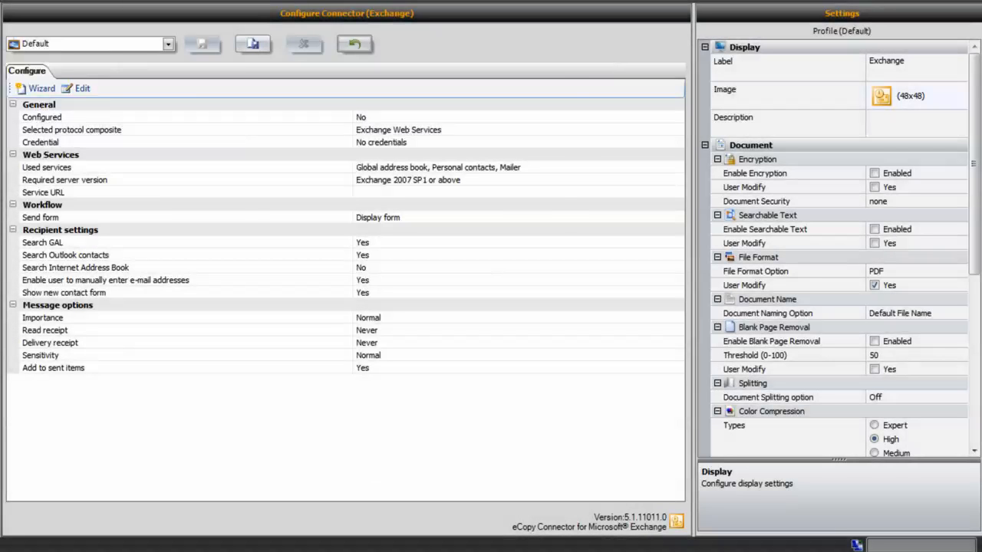
Launch the connector Wizard and move past its Welcome page to protocol composite selection.
left_click(42, 90)
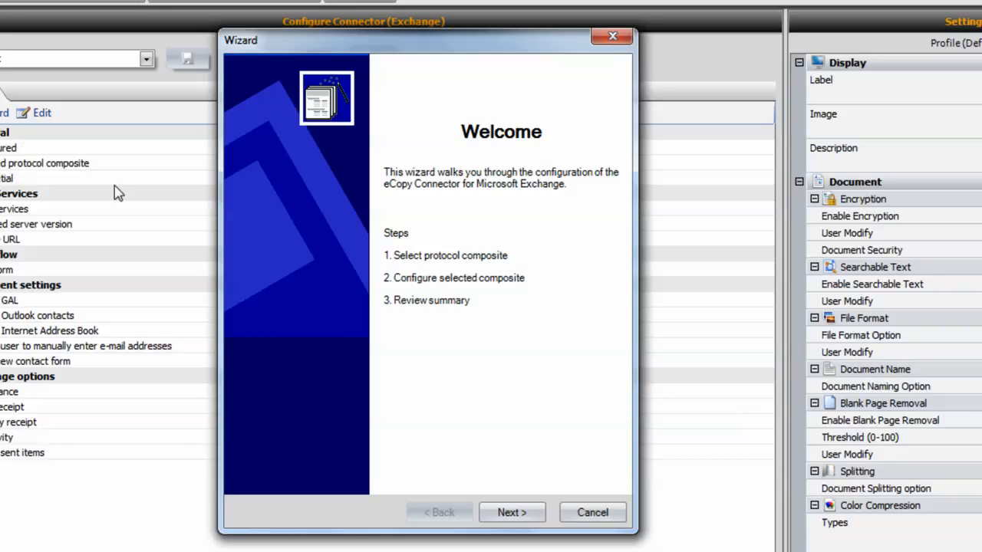
left_click(522, 515)
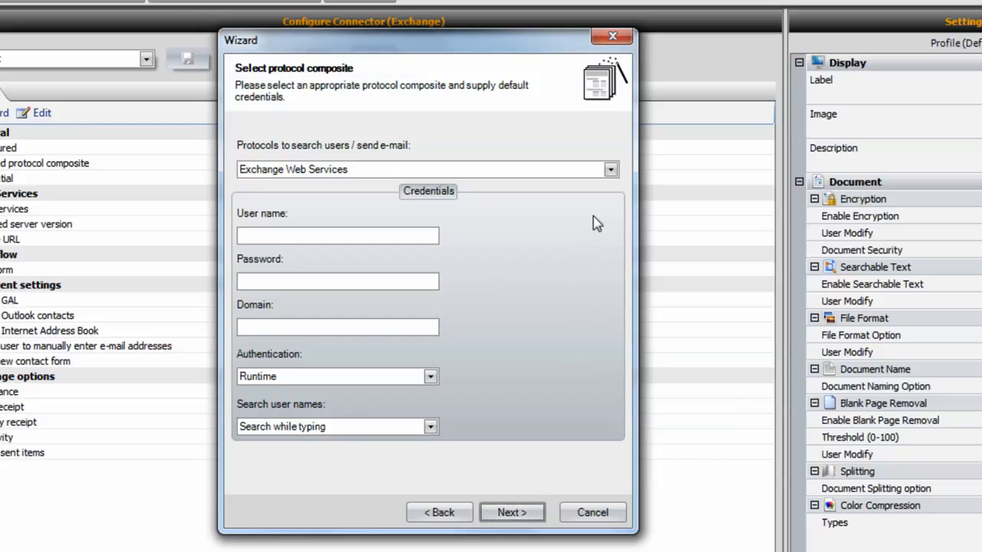
left_click(612, 168)
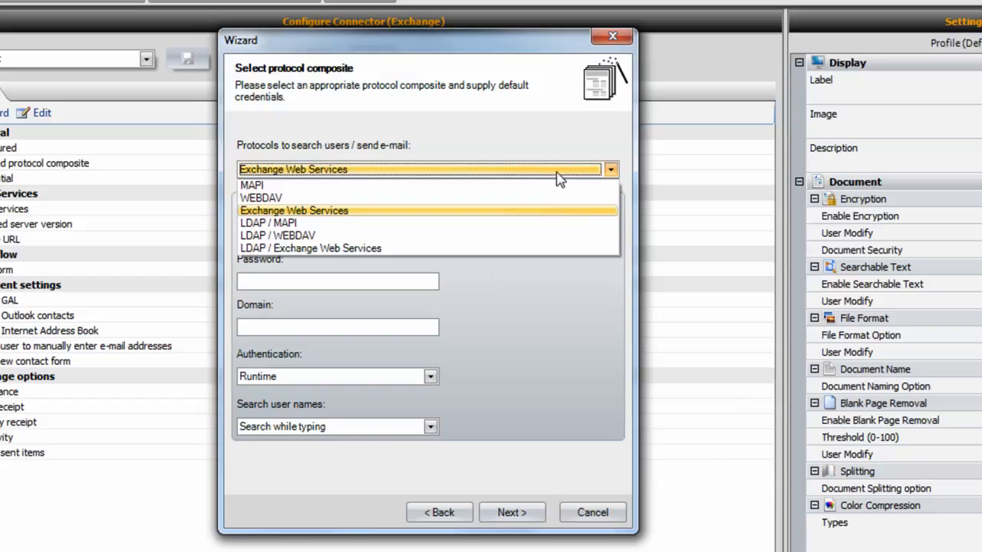
left_click(512, 210)
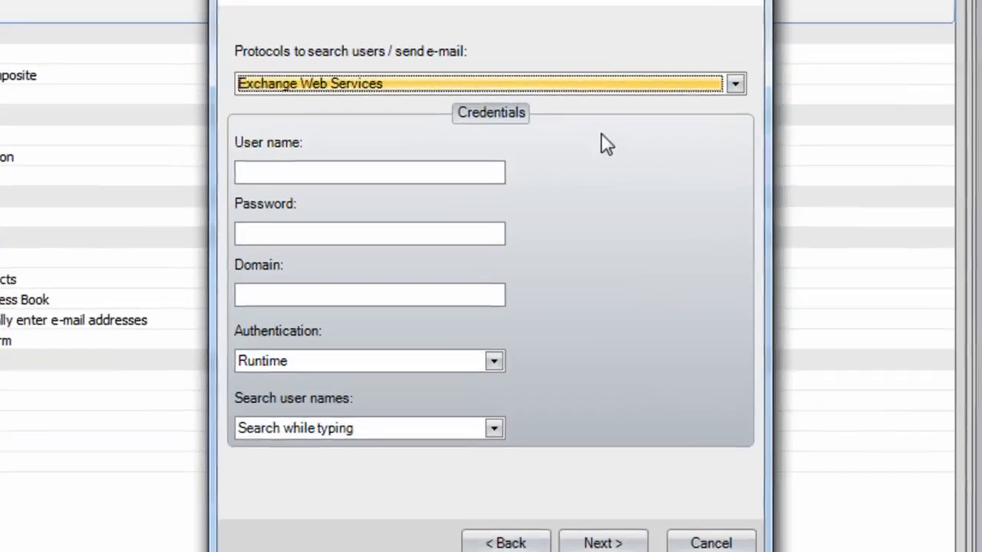
Enter the Exchange account's user name and password, and set the domain to nuance.
left_click(434, 162)
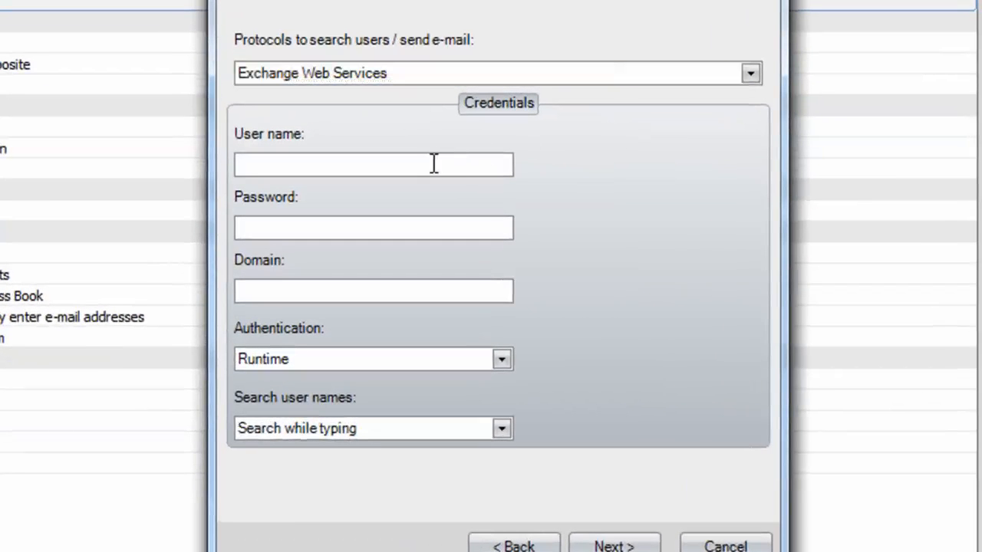
key("Tab")
type("••••••••")
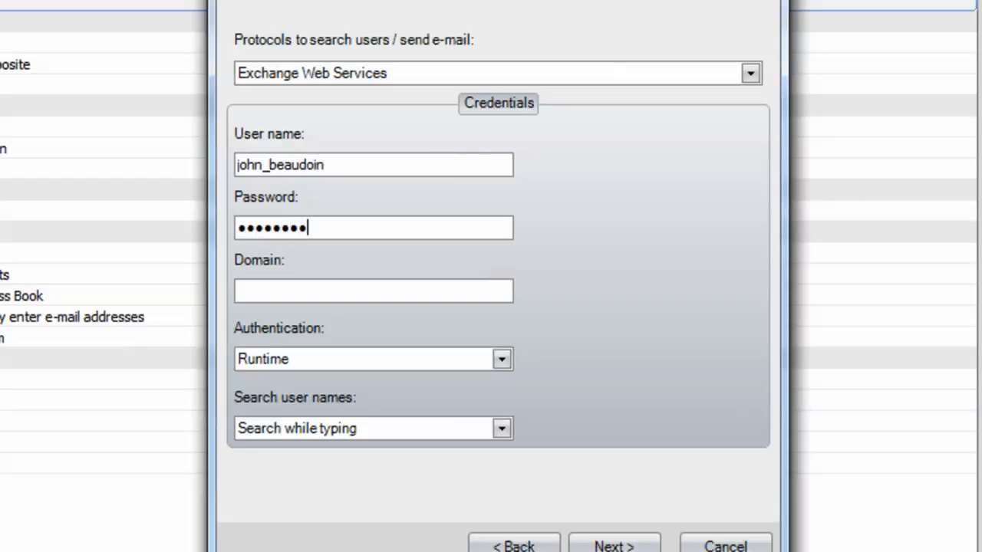
key("Tab")
type("nuance")
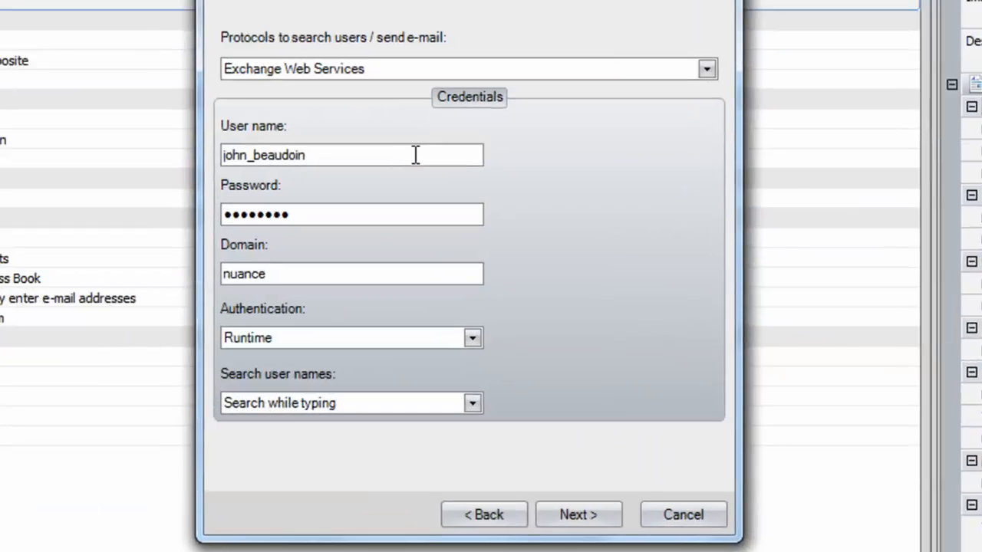
Keep Runtime authentication and Search while typing for user names, then continue to the next page.
left_click(472, 337)
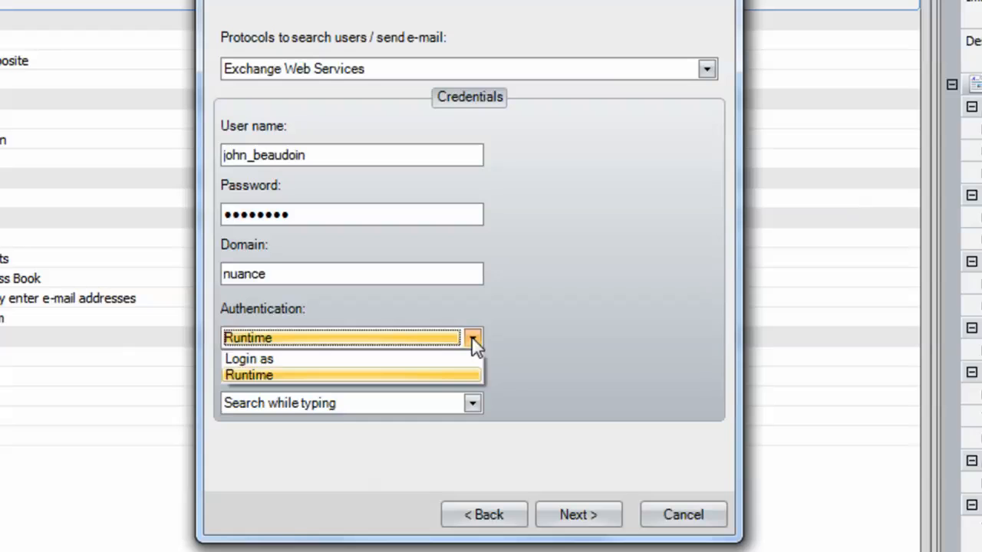
left_click(451, 376)
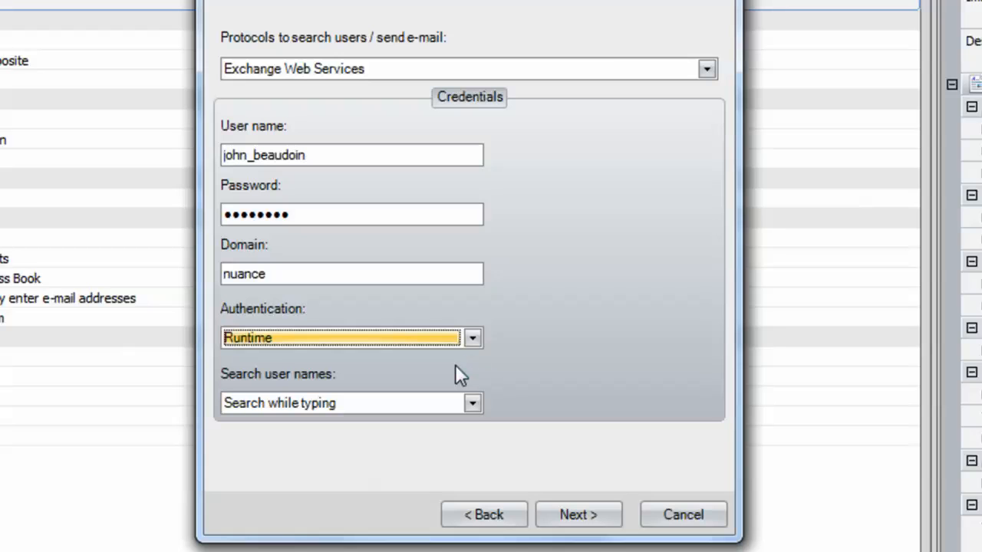
left_click(472, 403)
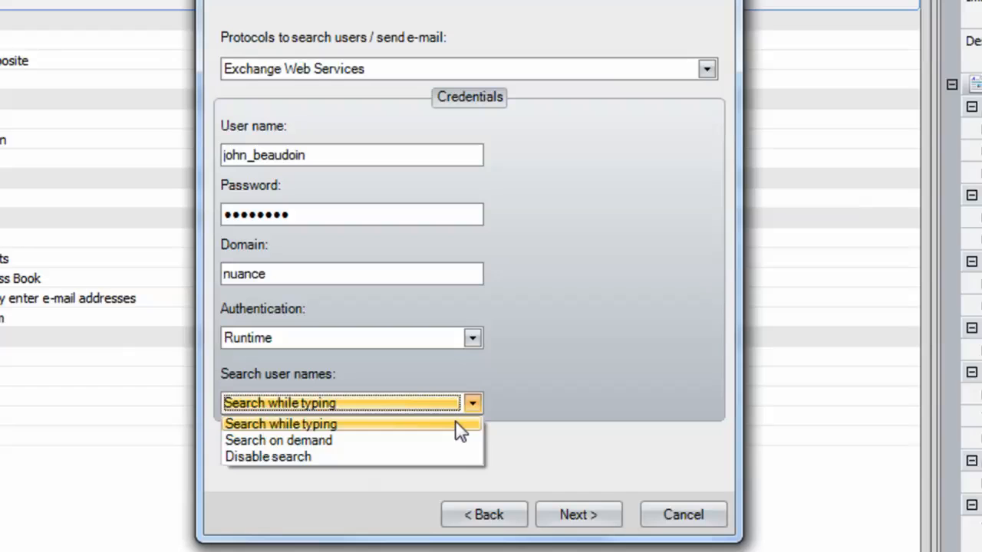
left_click(458, 424)
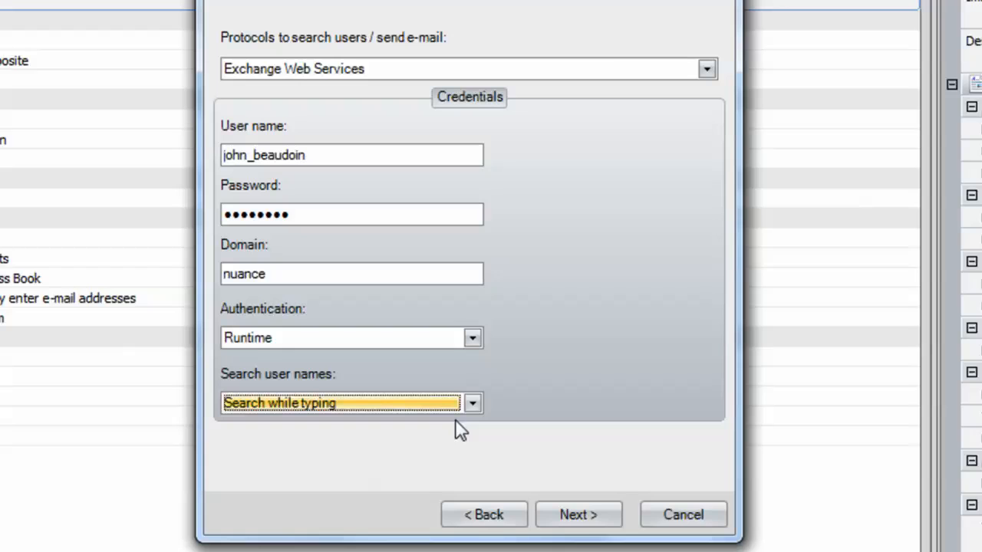
left_click(577, 514)
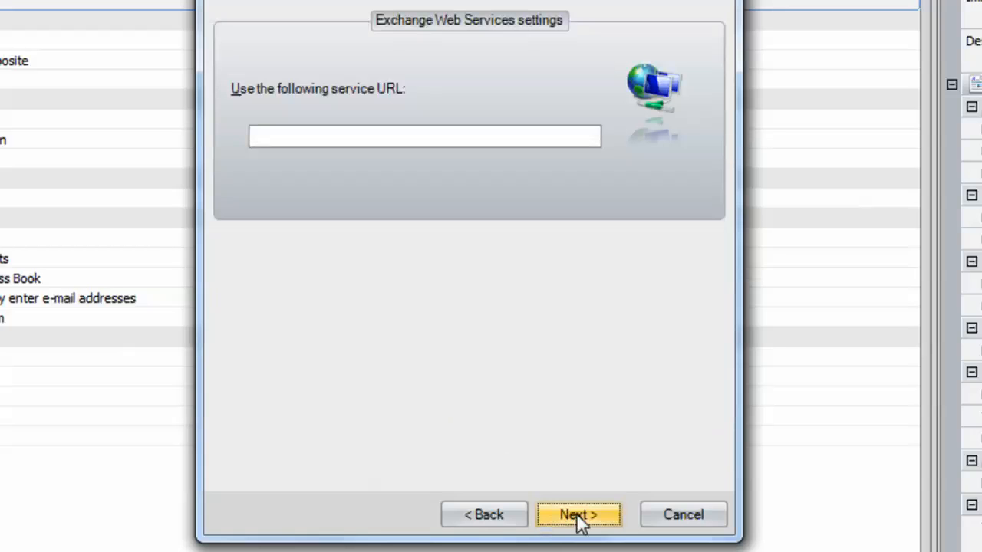
left_click(389, 134)
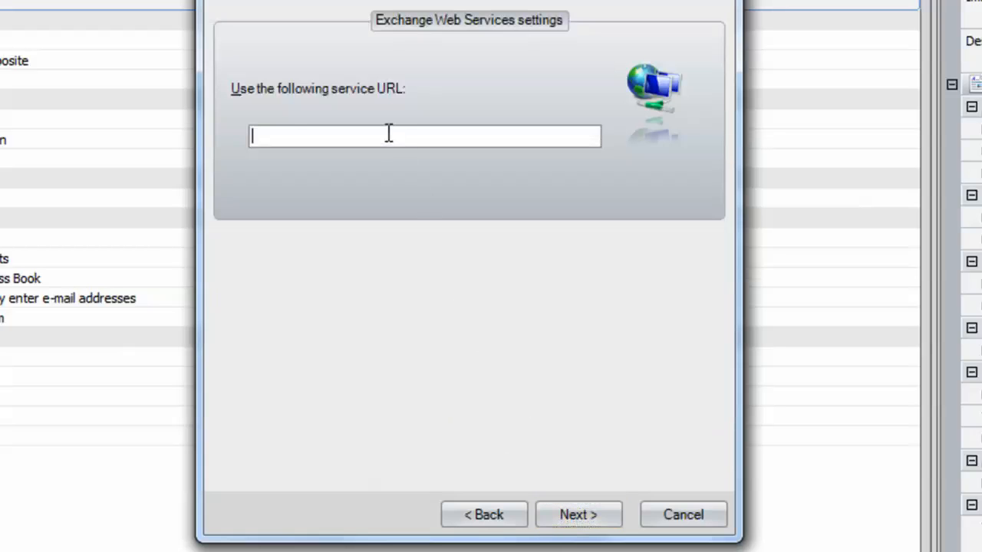
type("https://casarray.nuance.com/ews/exchange.asmx")
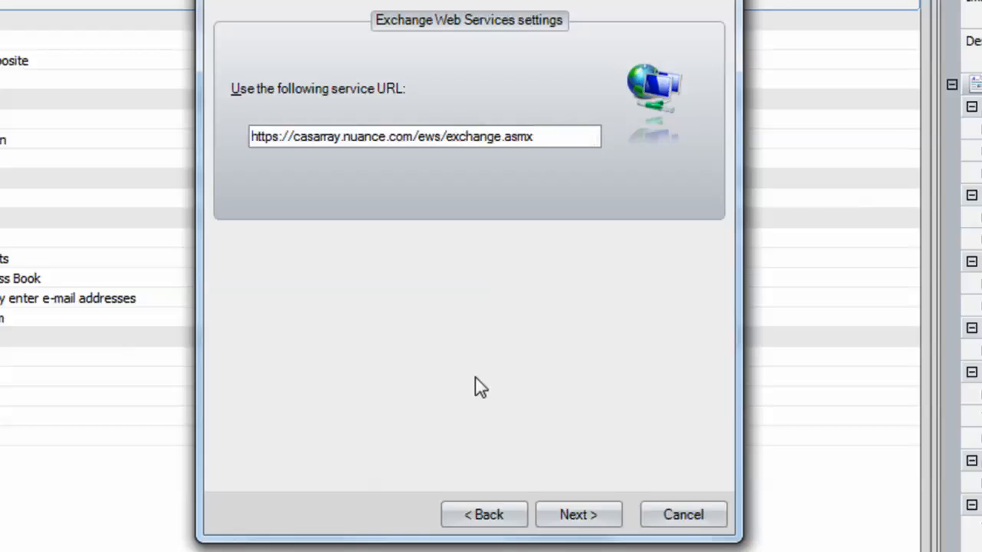
left_click(584, 516)
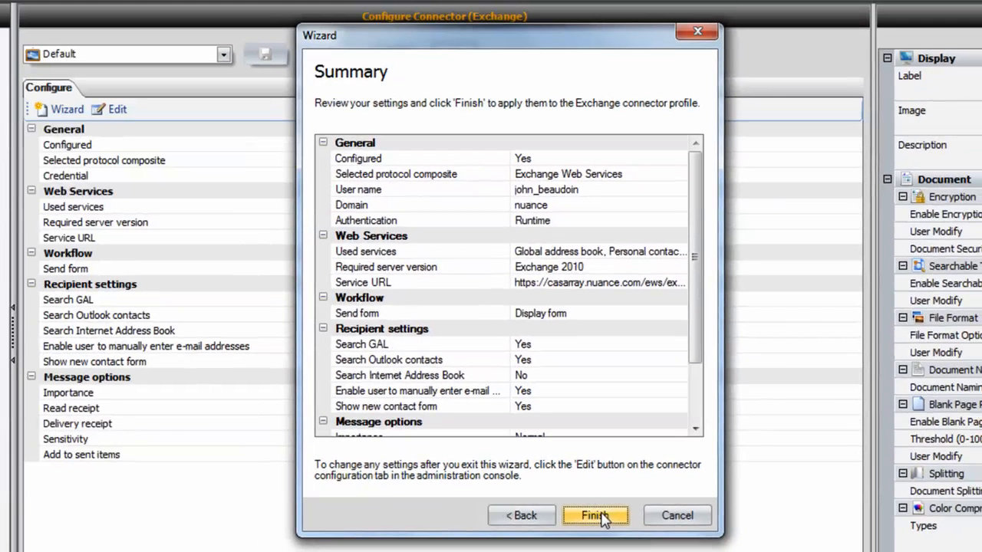
Review the Summary list and finish the wizard to apply the Exchange Web Services settings.
left_click_drag(695, 366, 693, 320)
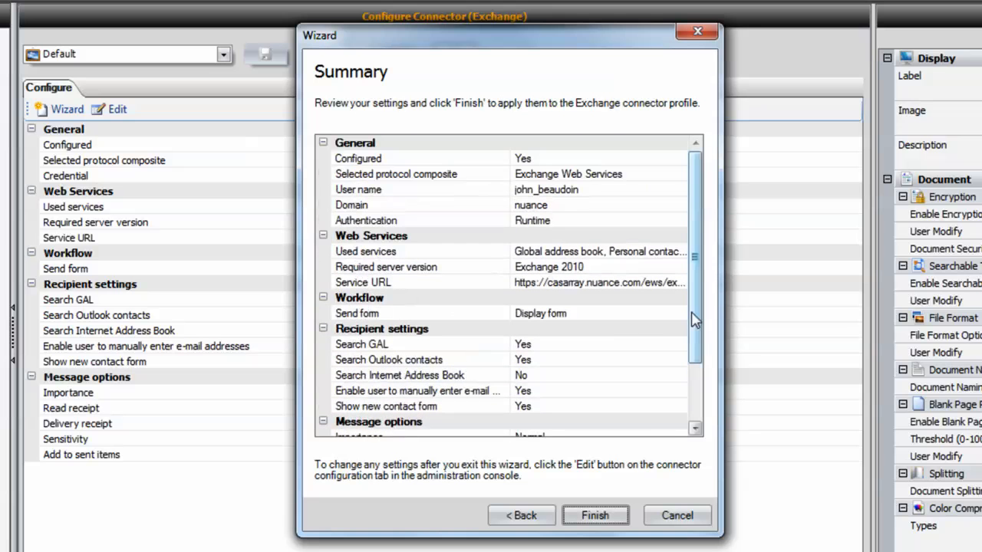
left_click(607, 518)
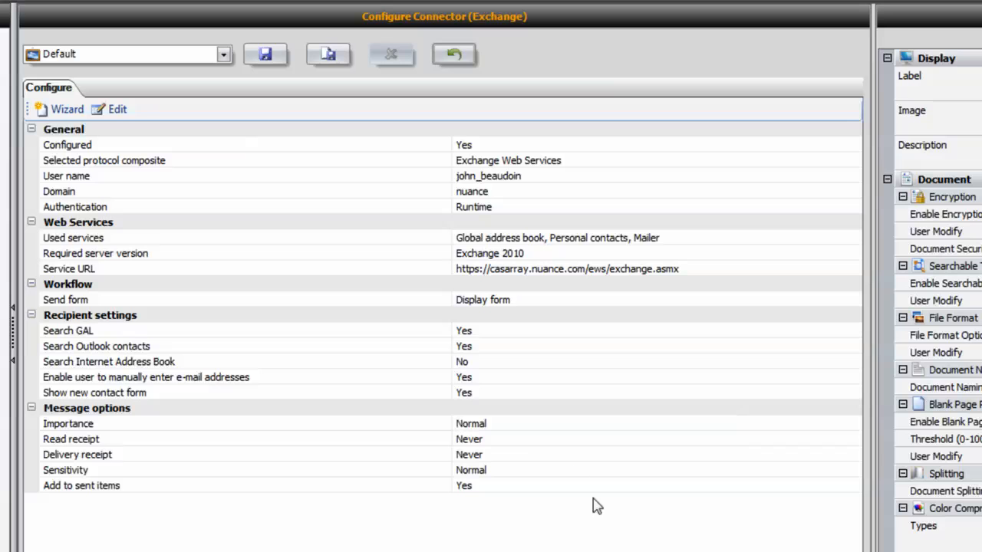
Open the Exchange connector's properties at the recipient and message options.
left_click(115, 112)
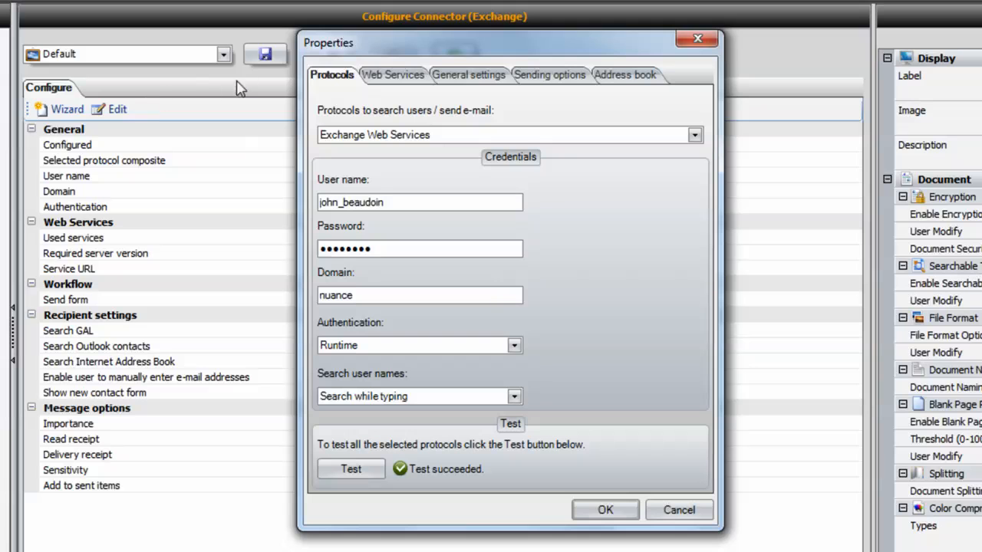
left_click(397, 80)
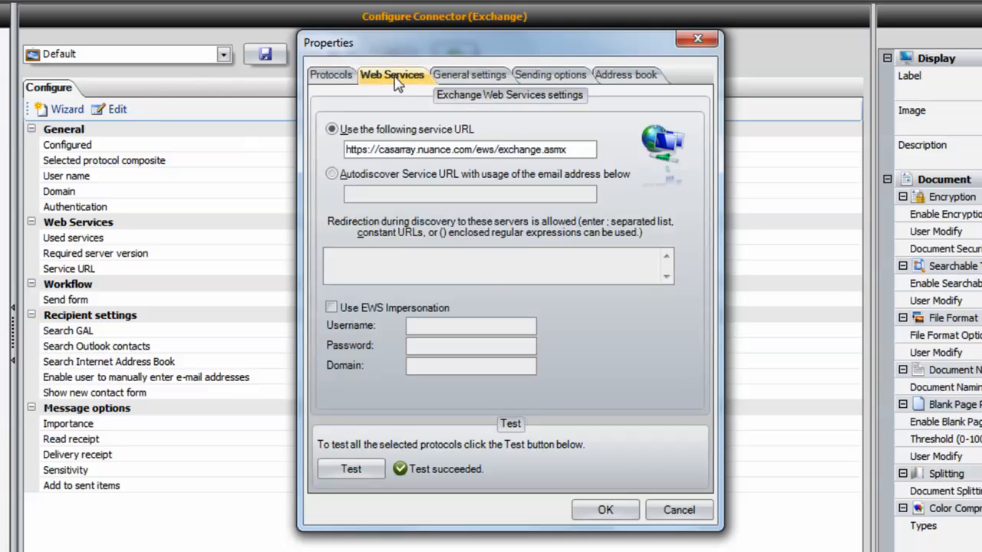
left_click(472, 76)
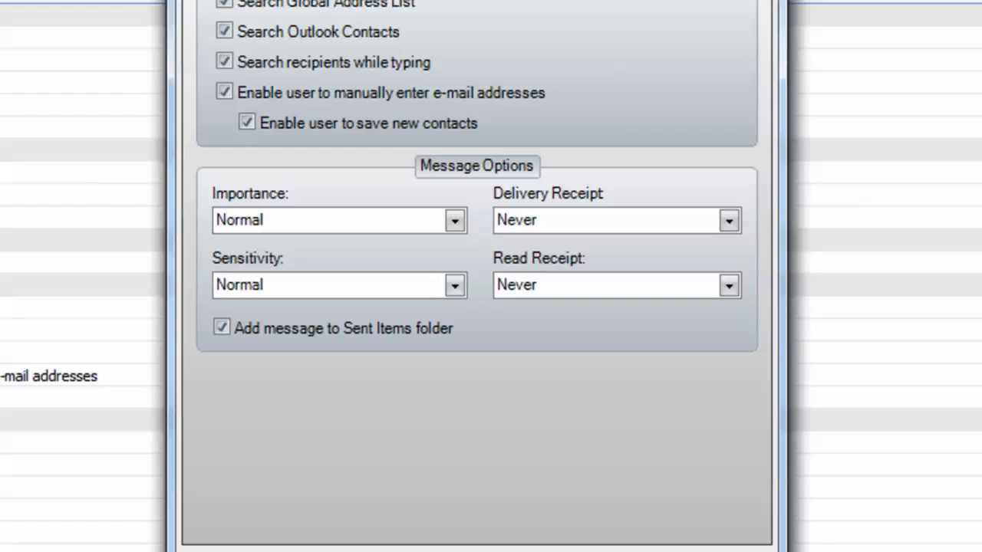
Set Importance, Sensitivity, Delivery Receipt and Read Receipt to 'User is allowed to modify'.
left_click(455, 220)
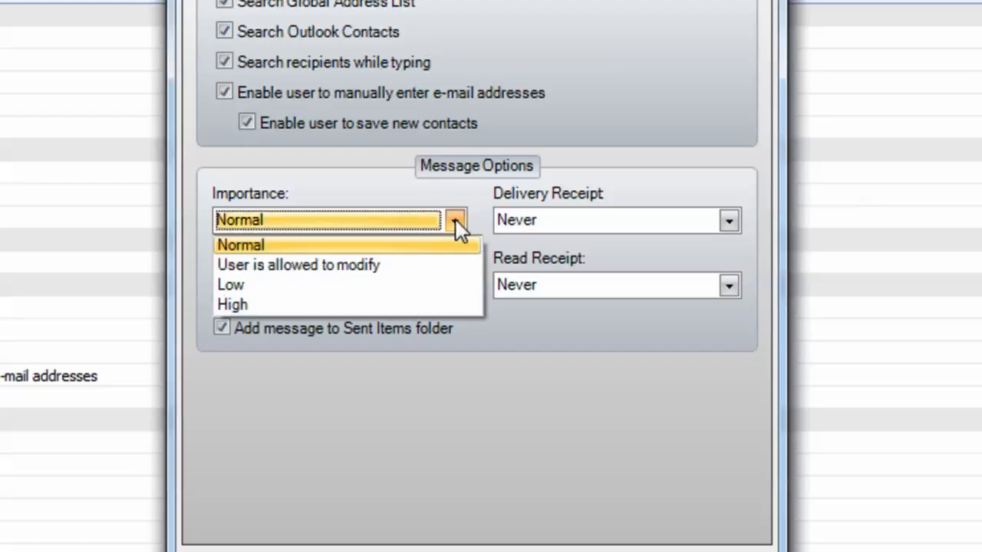
left_click(418, 266)
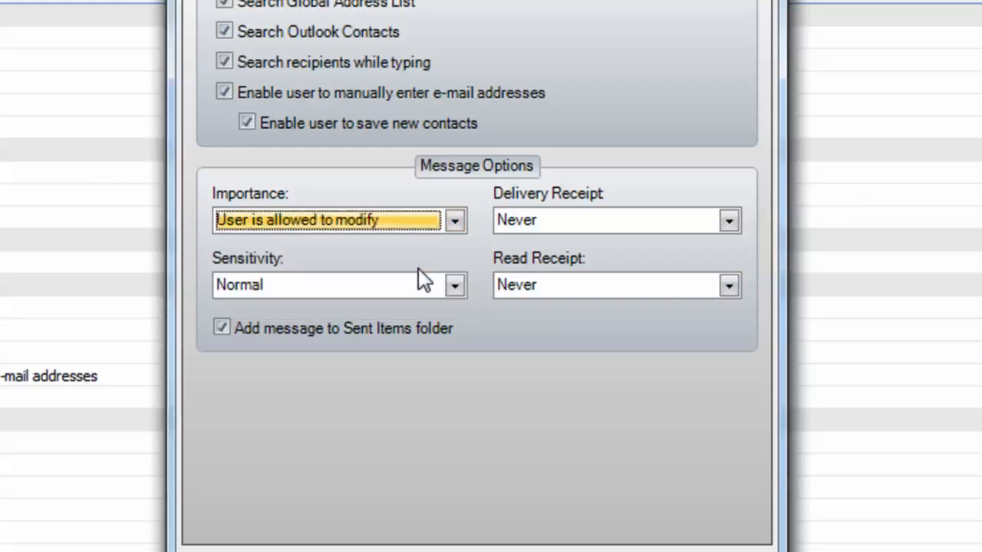
left_click(463, 290)
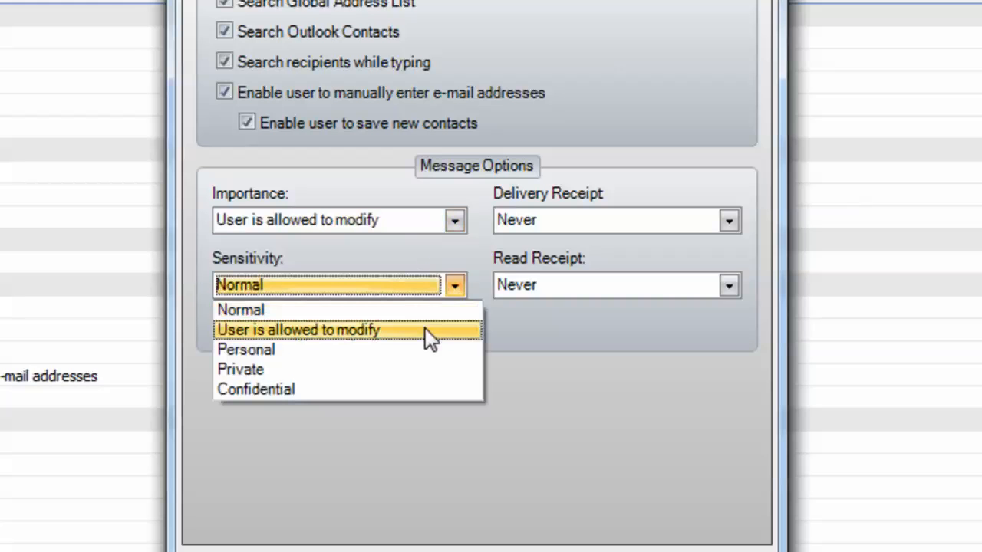
left_click(422, 332)
left_click(724, 222)
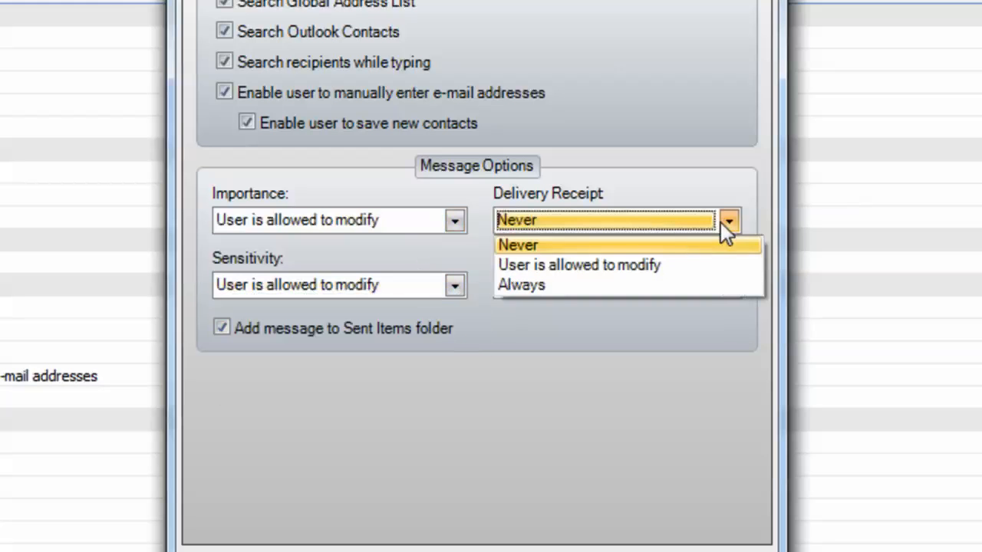
left_click(684, 262)
left_click(729, 285)
left_click(703, 330)
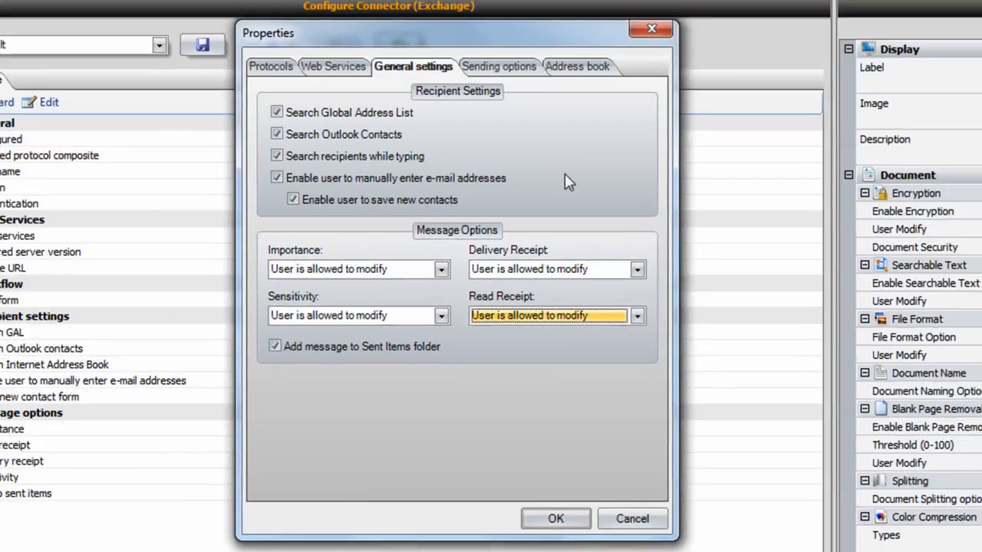
left_click(510, 69)
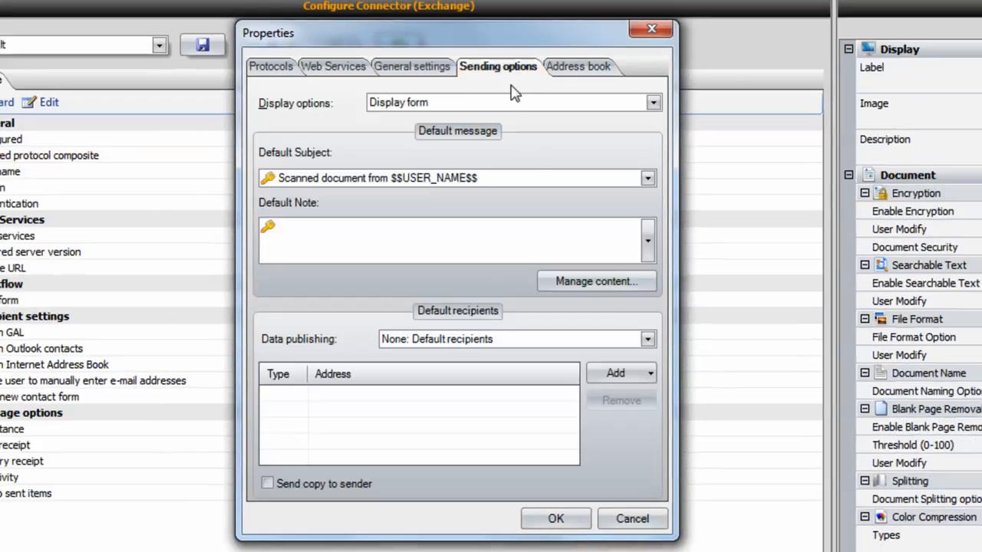
Add 'sample subject' to the default subject list and close the connector Properties.
left_click(588, 286)
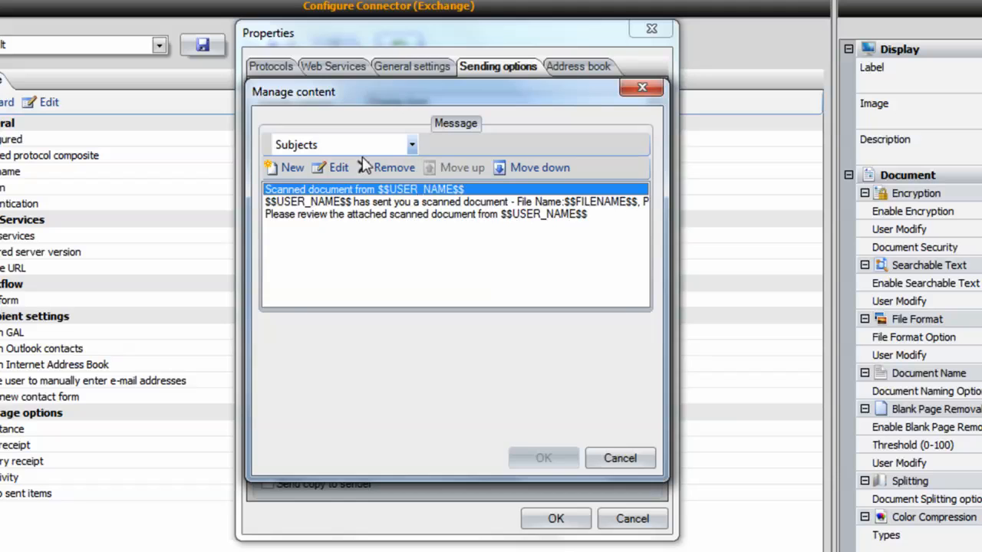
left_click(286, 167)
type("sam")
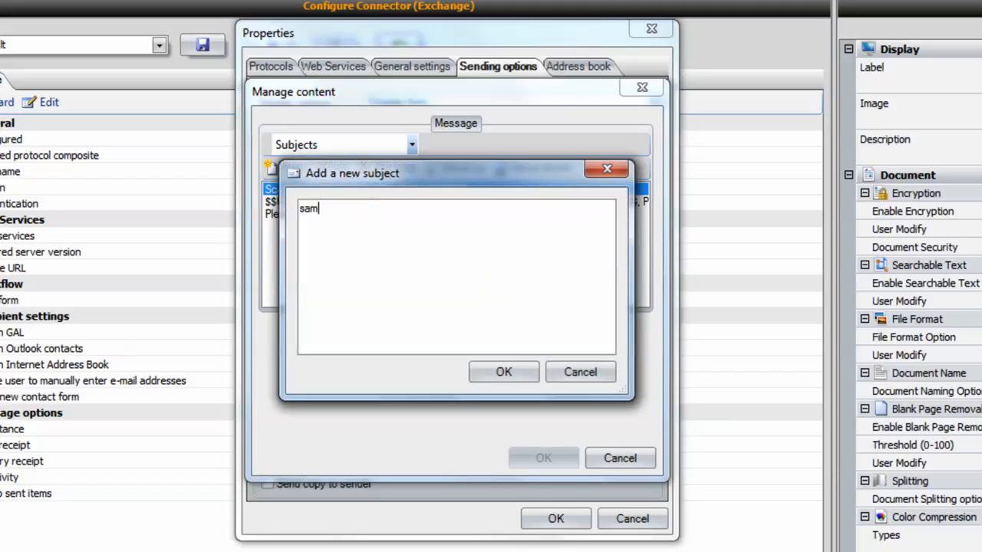
type("ple subject")
left_click(493, 373)
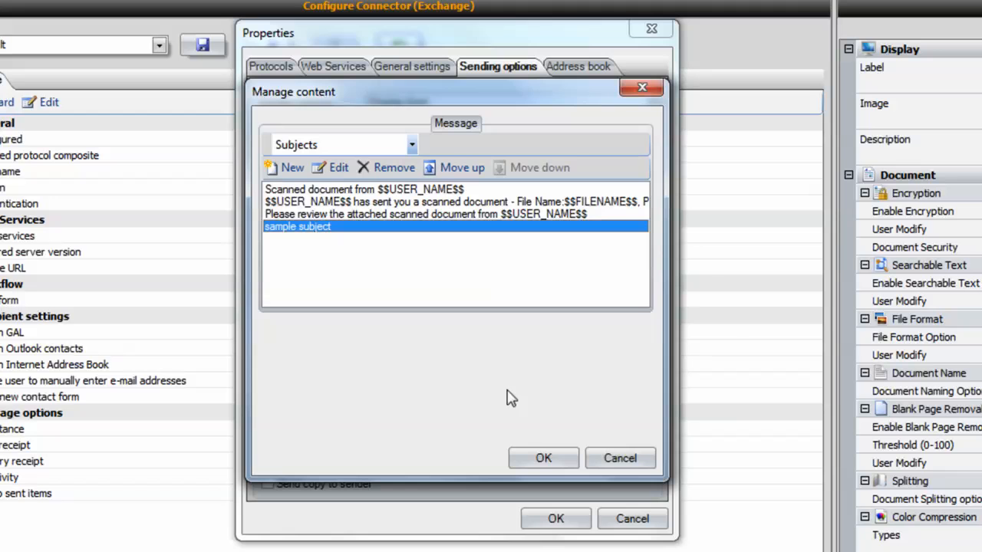
left_click(546, 458)
left_click(555, 518)
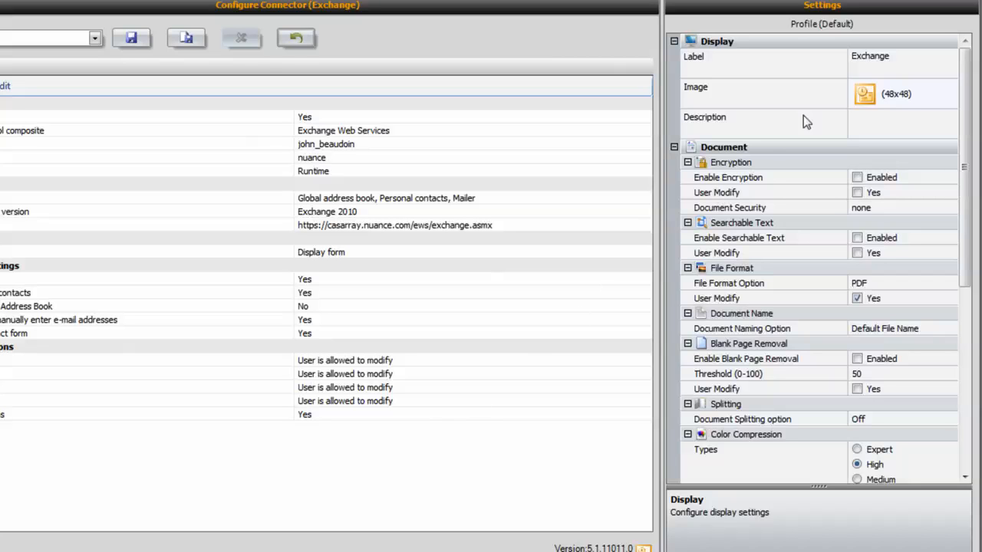
Replace the Exchange label with 'Scan to Email' and browse for a new button image.
left_click(865, 62)
left_click(864, 60)
double_click(865, 60)
type("Scan to Email")
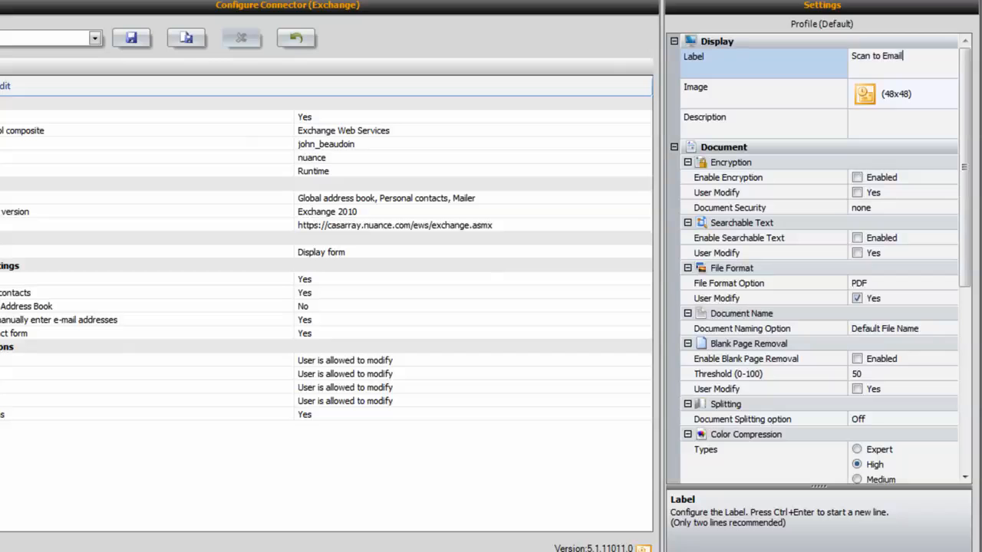
left_click(893, 95)
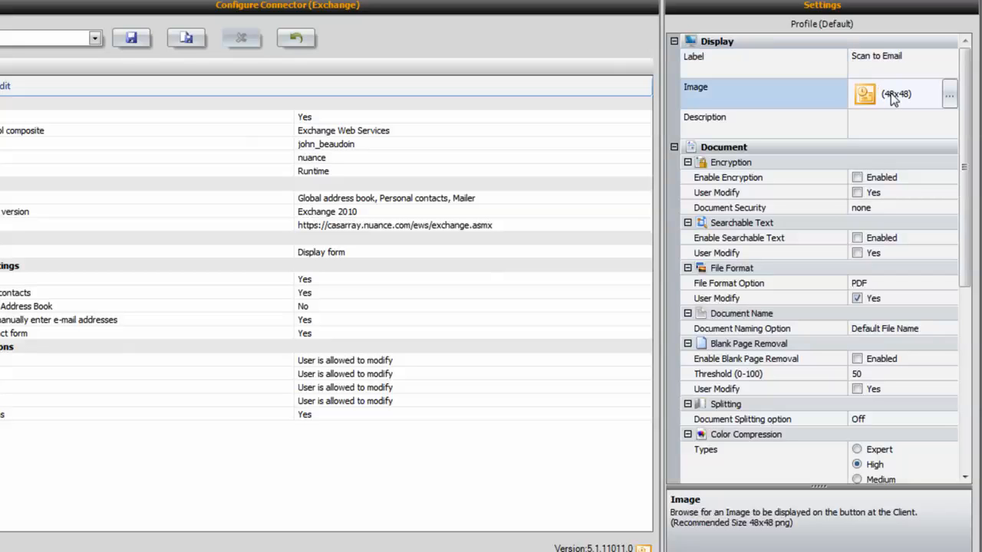
left_click(949, 95)
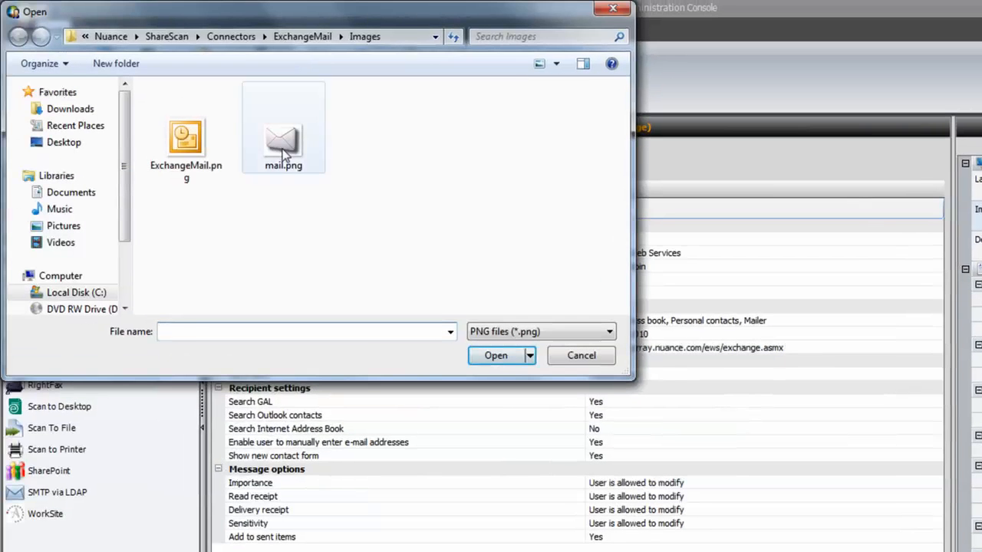
Set mail.png as the button image and enable Searchable Text for scanned documents.
left_click(57, 48)
left_click(491, 358)
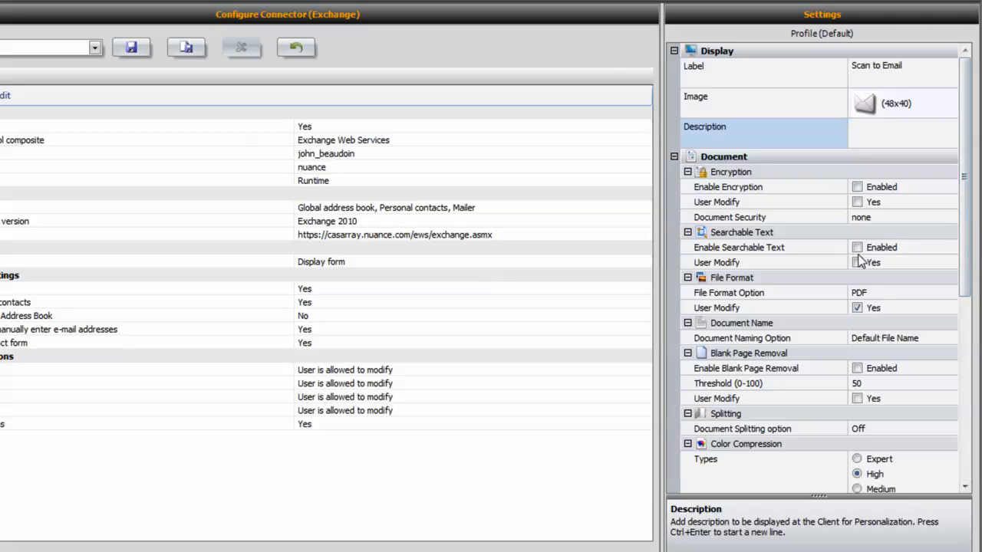
left_click(856, 250)
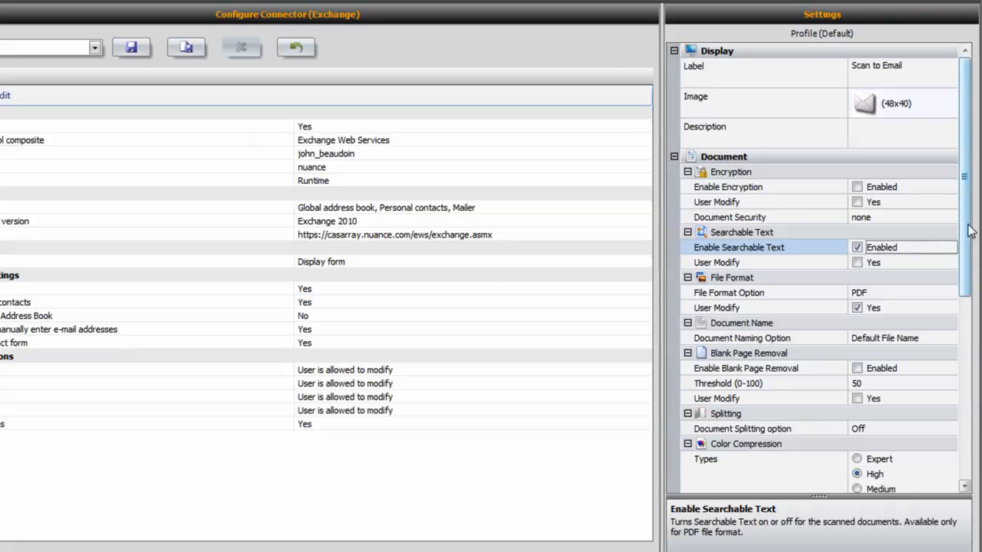
left_click_drag(968, 226, 970, 406)
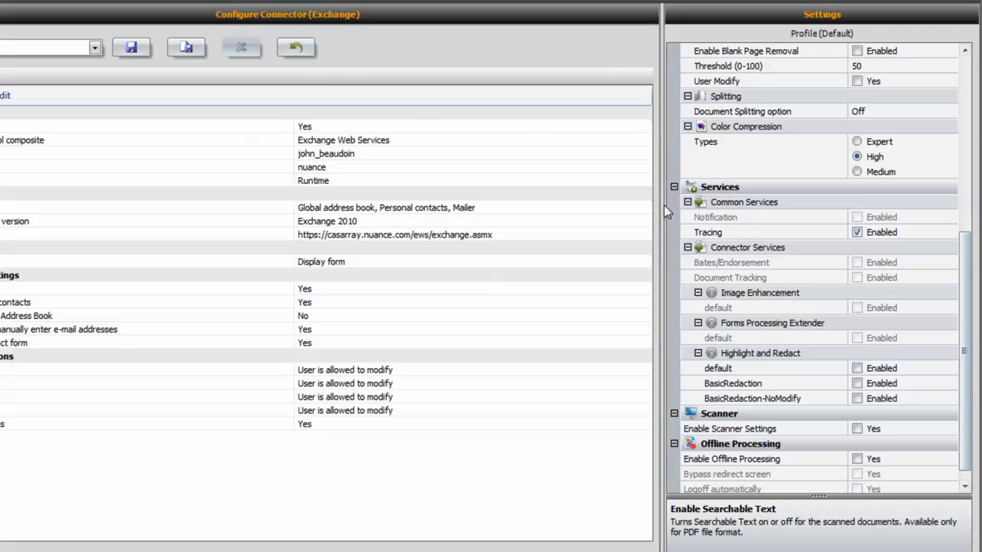
Save the current Exchange connector settings with Save Current Profile As under the name 'Scan to Email'.
left_click(182, 51)
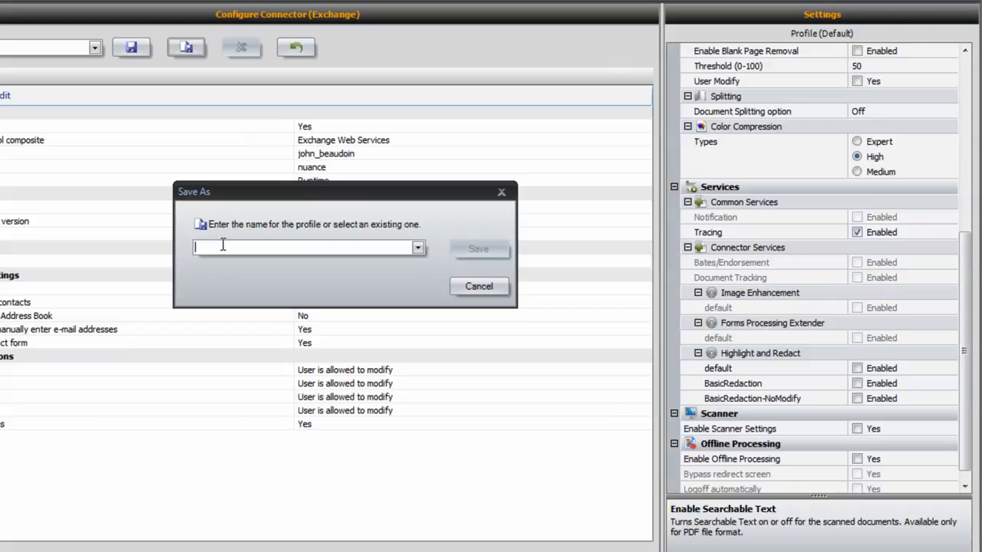
type("Scan to Email")
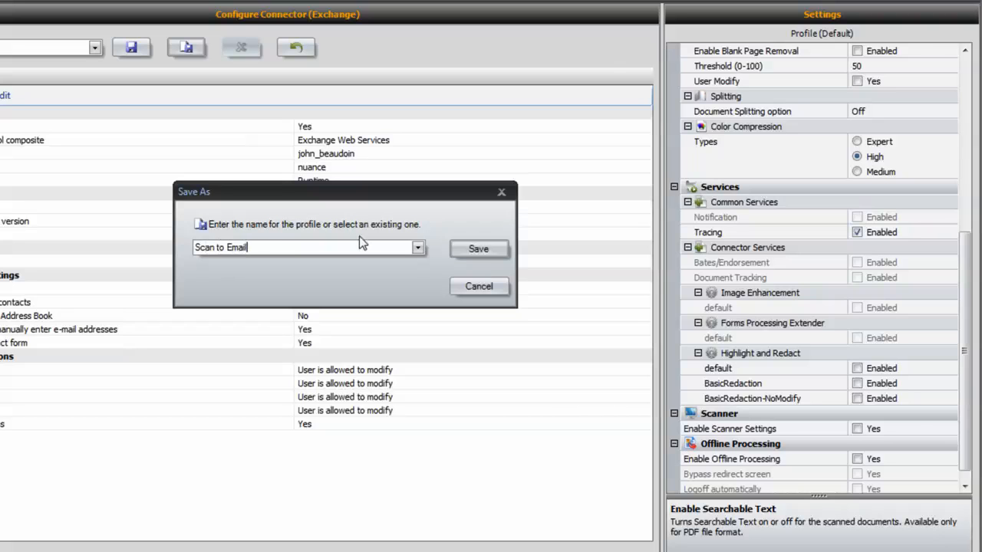
left_click(480, 248)
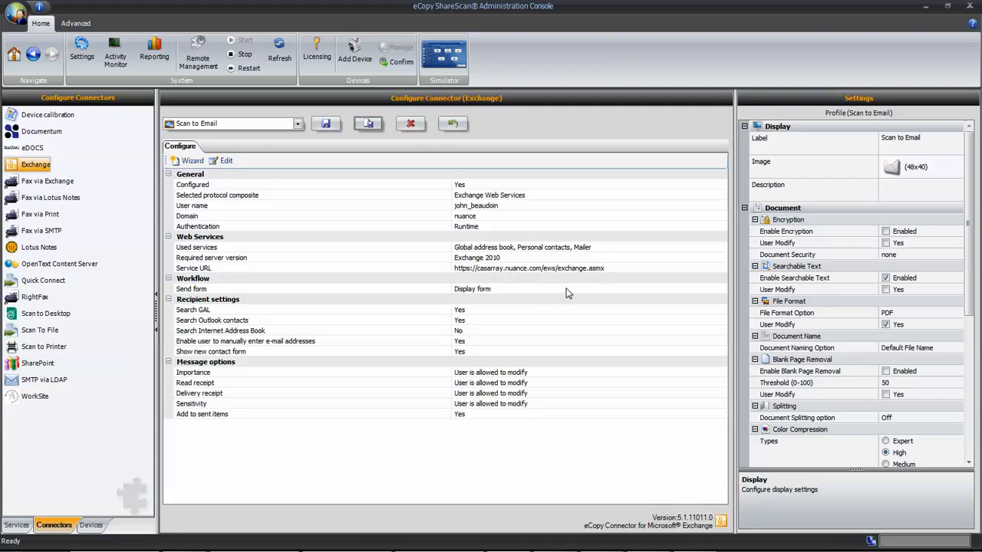
Enable the Exchange 'Scan to Email' profile on the Simulator (127.0.0.1) device, discarding unsaved changes, and save.
left_click(92, 526)
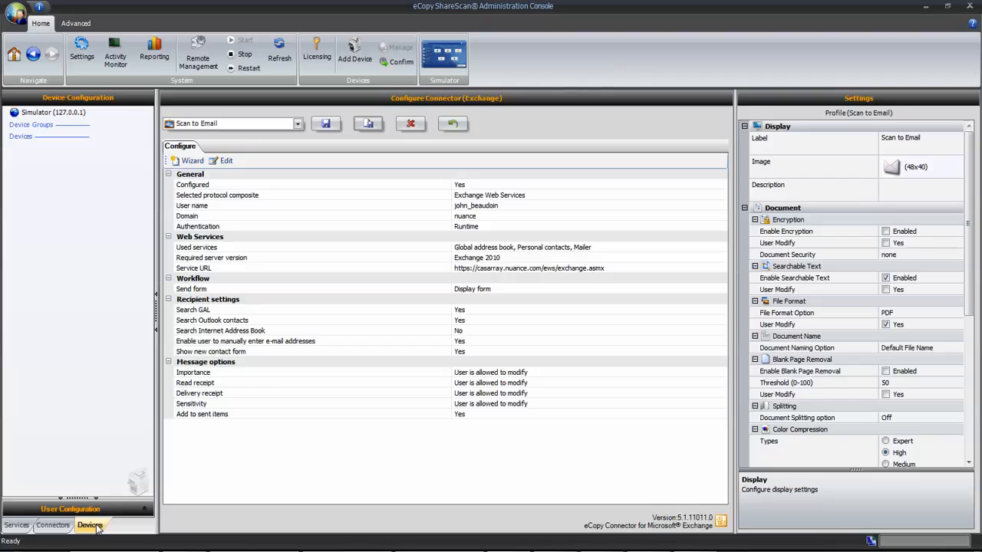
left_click(79, 114)
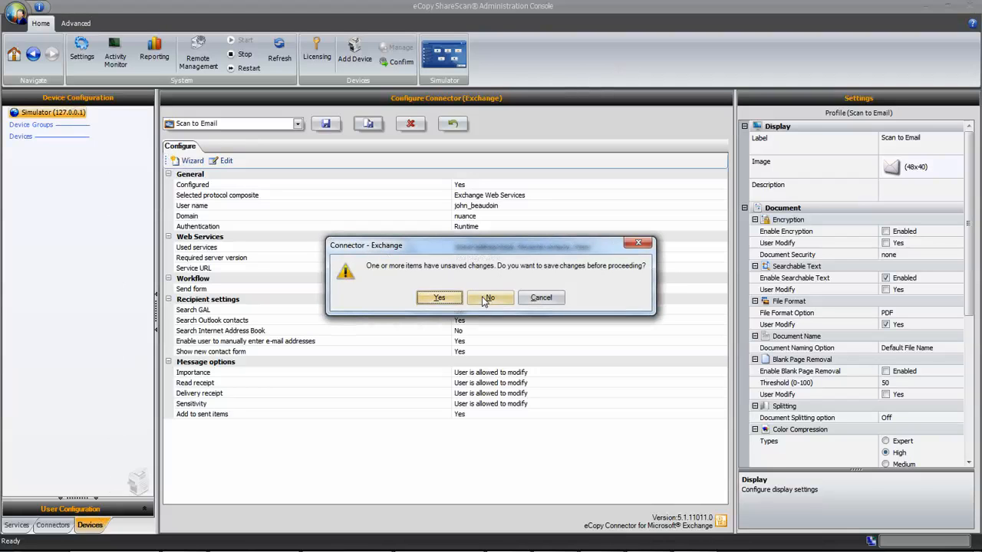
left_click(483, 299)
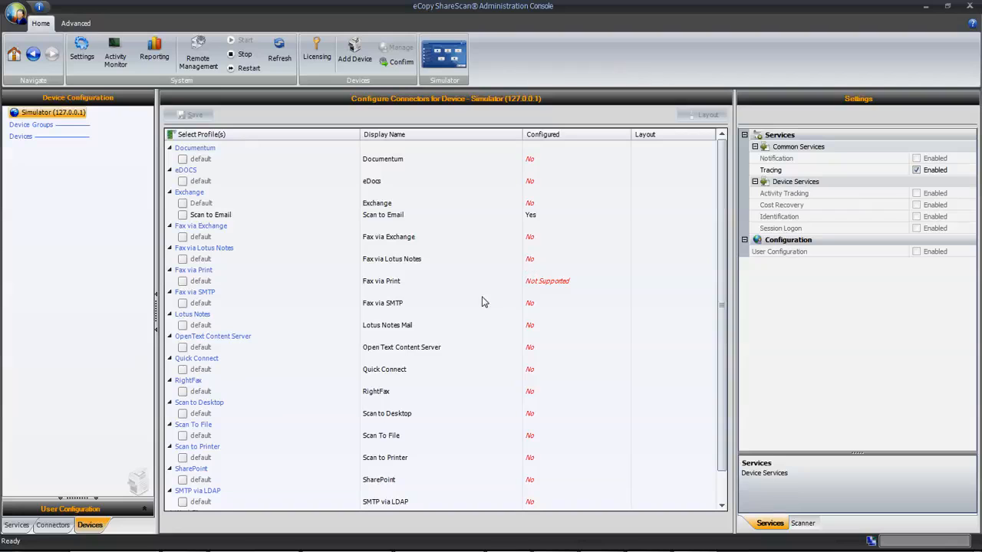
left_click(182, 215)
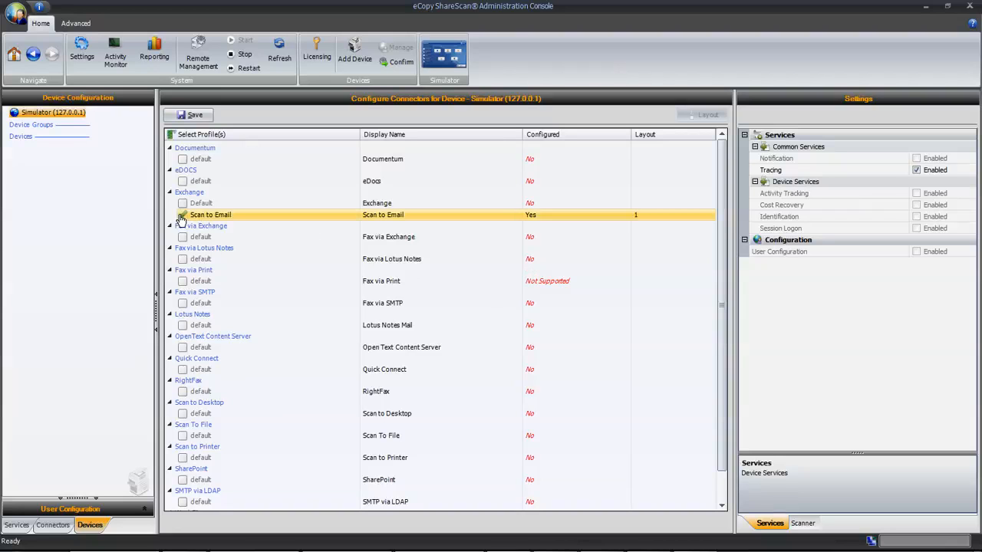
left_click(191, 114)
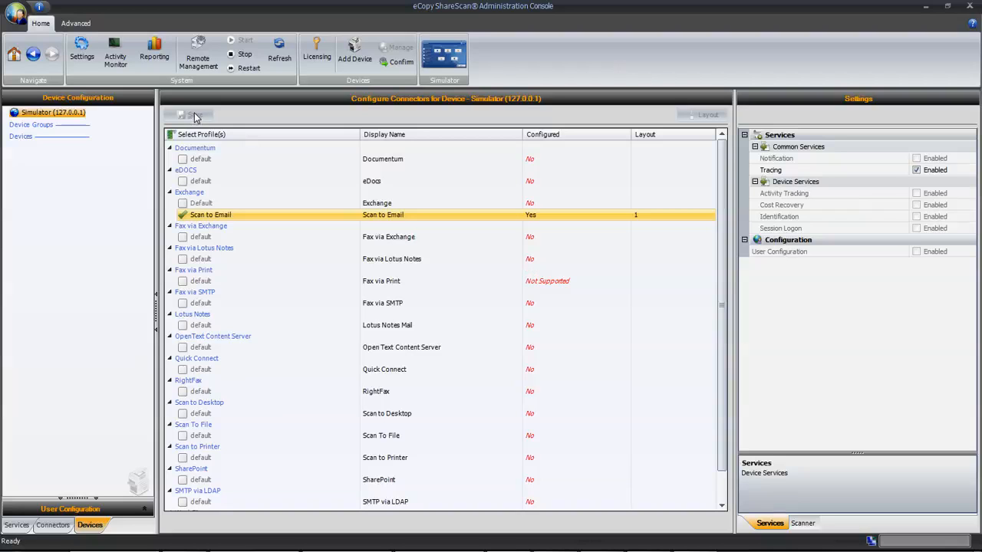
Scan a document with Scan to Email in the simulator, keeping PDF with searchable text.
left_click(443, 55)
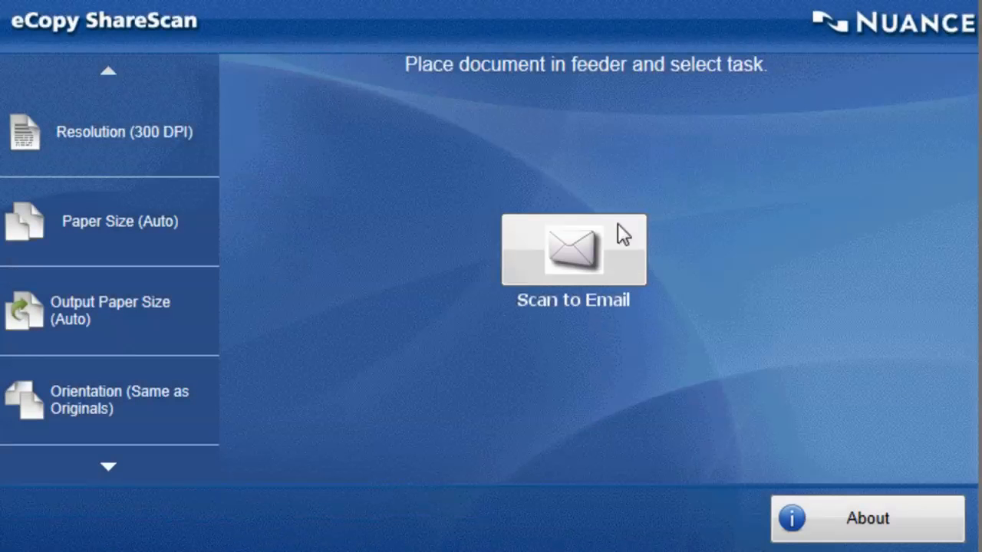
left_click(622, 233)
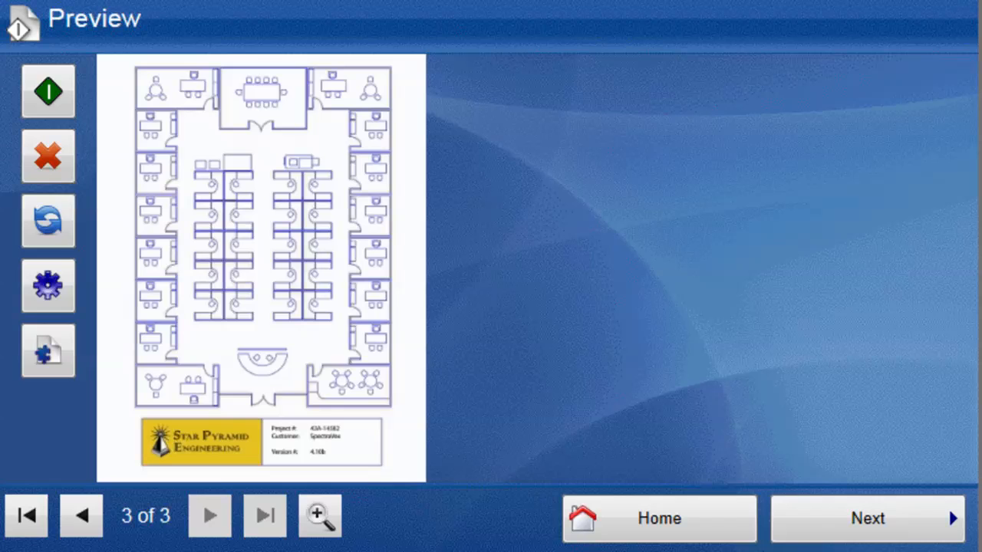
left_click(47, 337)
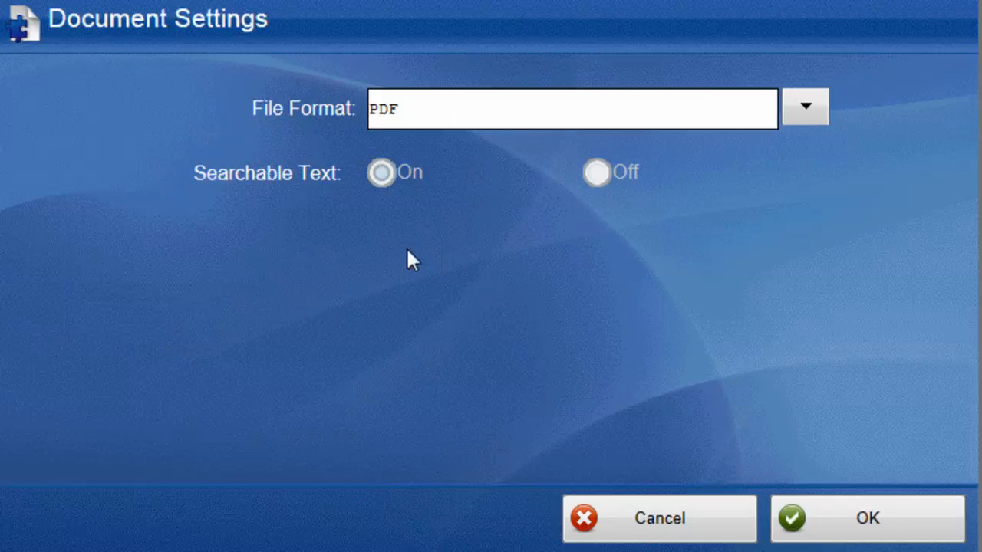
left_click(879, 510)
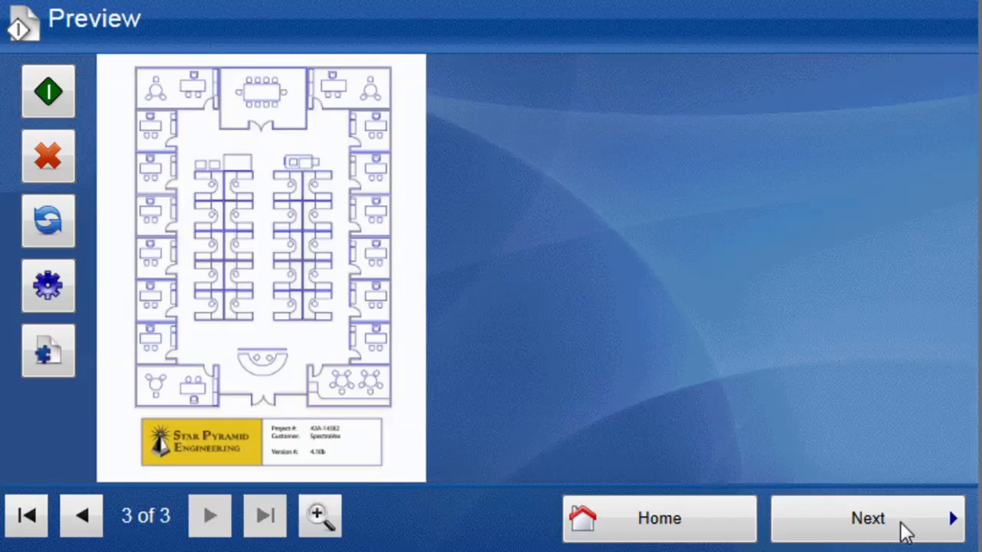
left_click(904, 528)
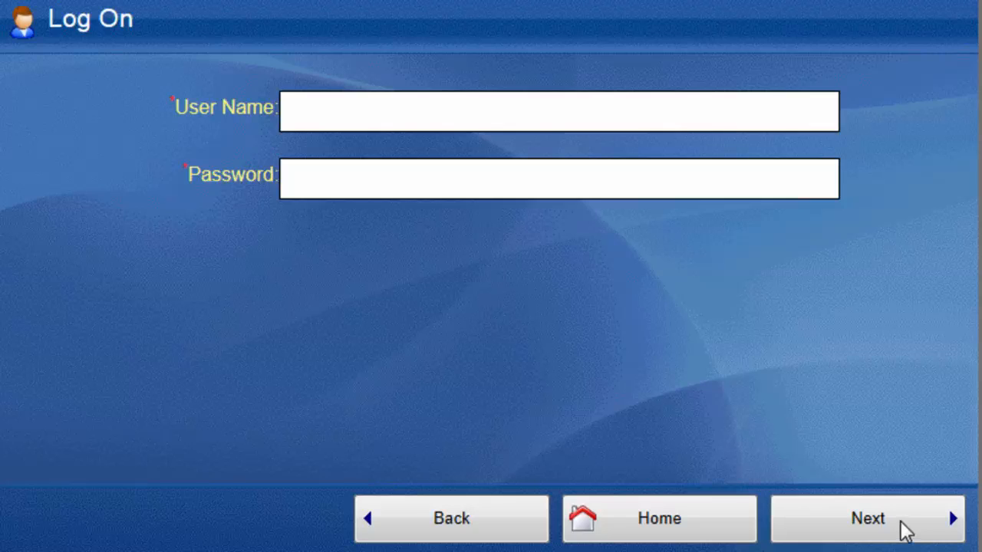
Log on with the account's user name and password to reach the Send form.
left_click(462, 103)
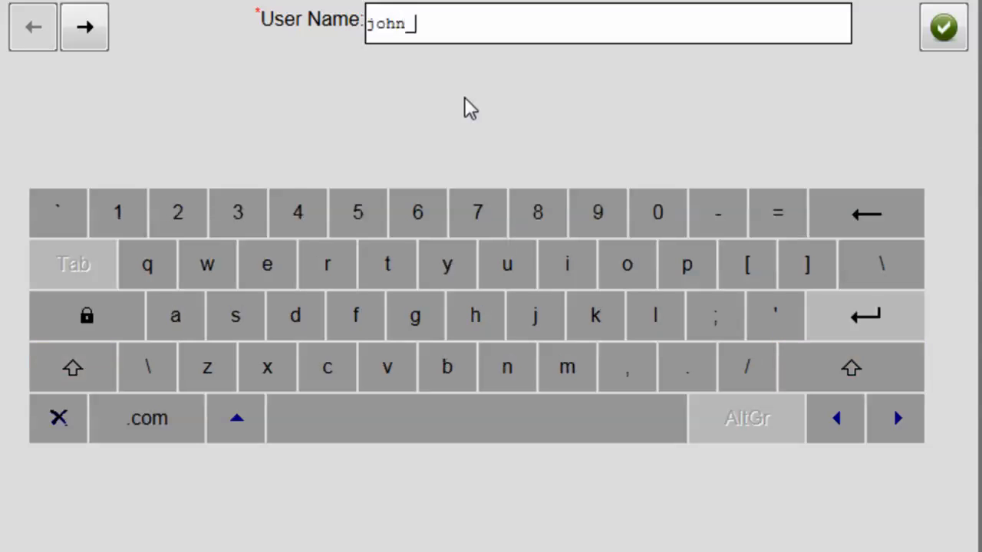
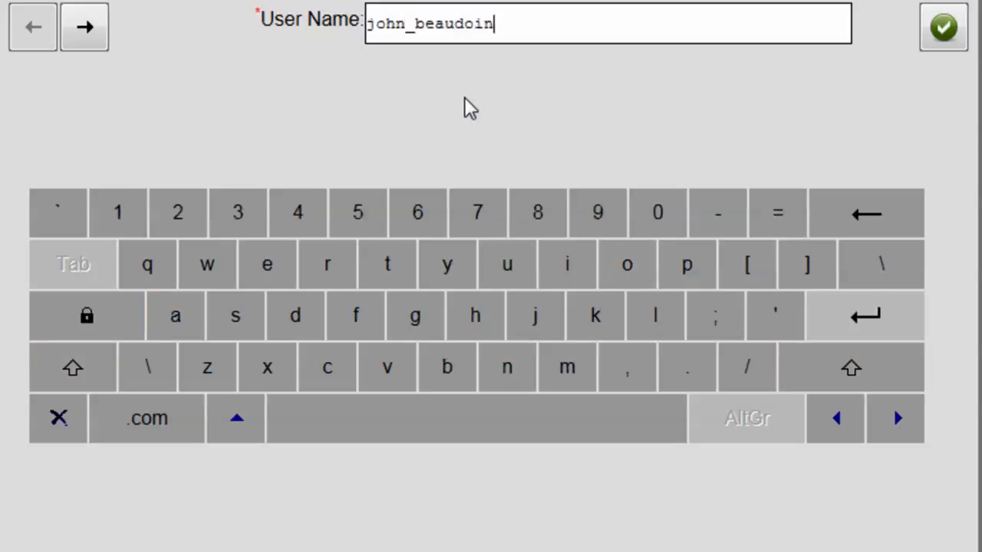
left_click(85, 29)
key("shift")
type("********")
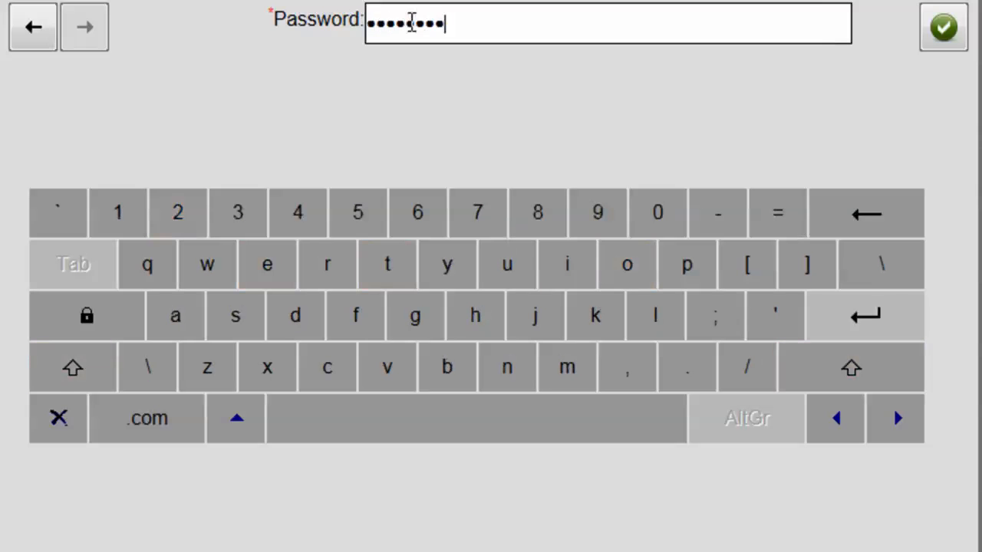
left_click(931, 29)
left_click(872, 504)
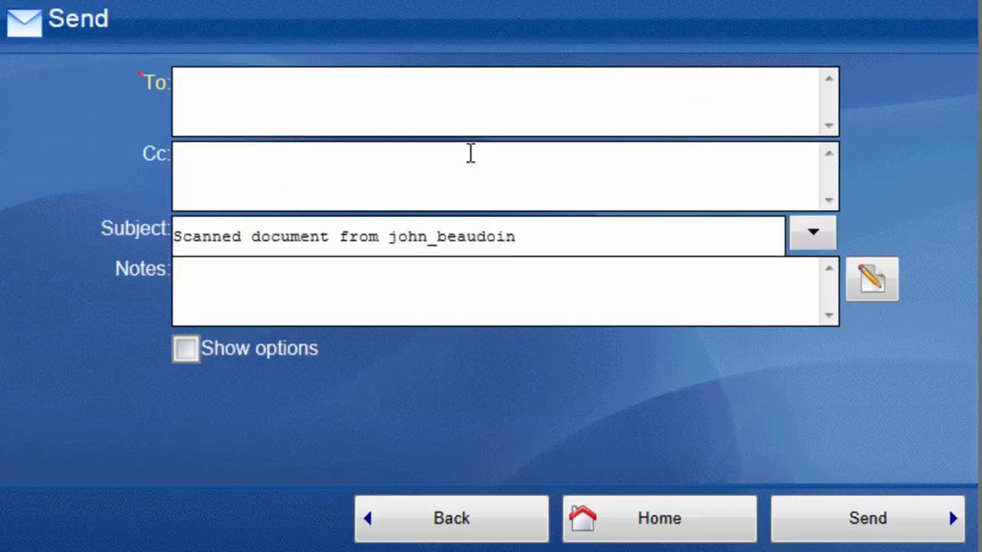
Enter the recipient's e-mail address, choose subject 'sample subject', and turn on Show options.
left_click(373, 116)
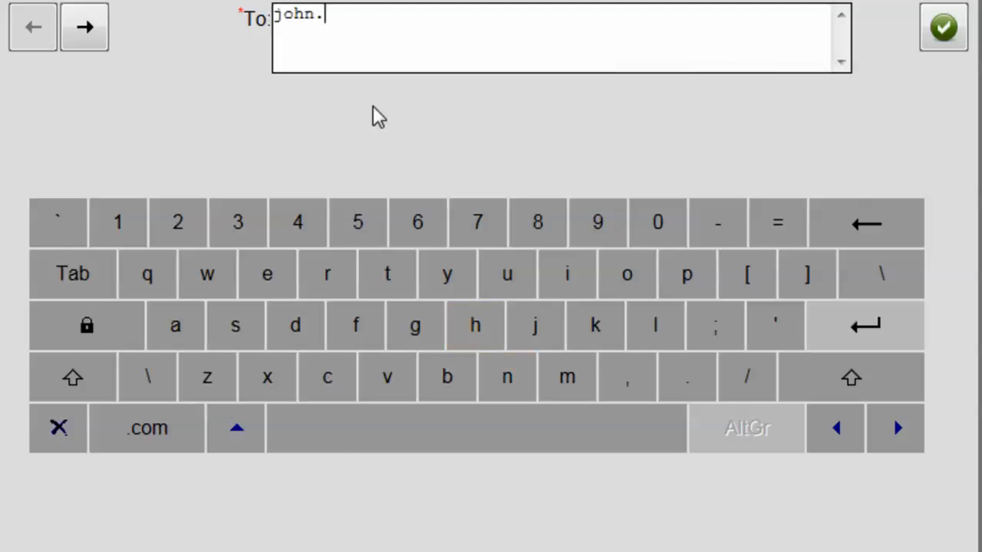
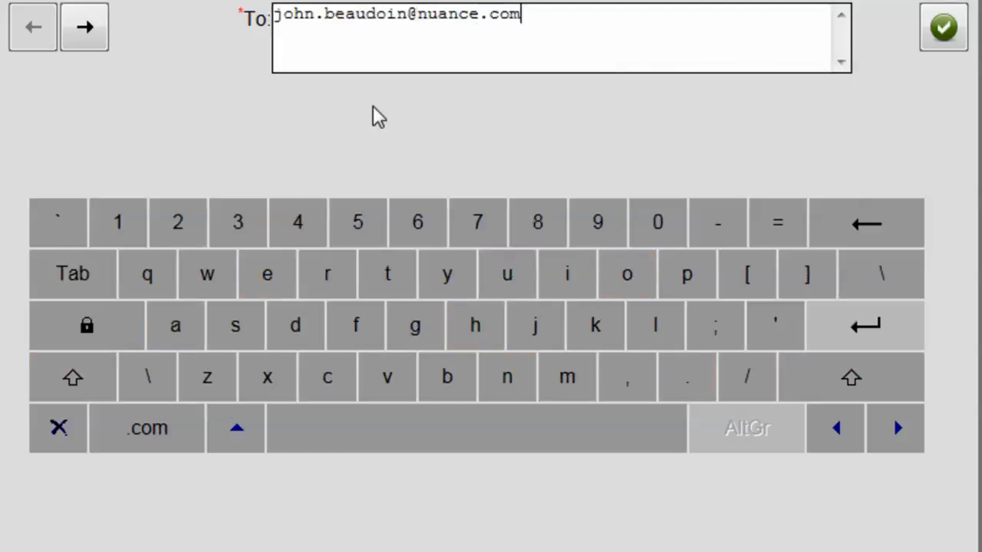
left_click(943, 30)
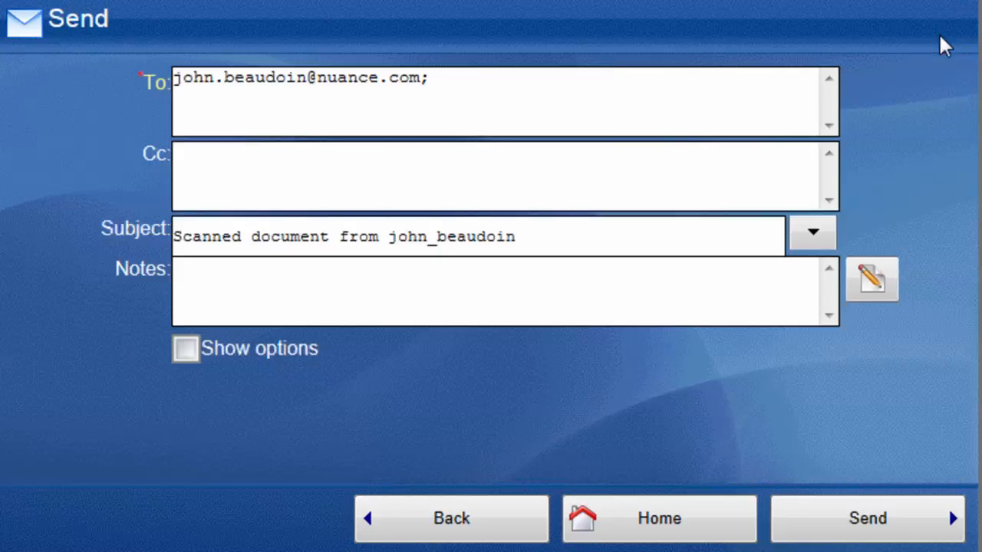
left_click(812, 232)
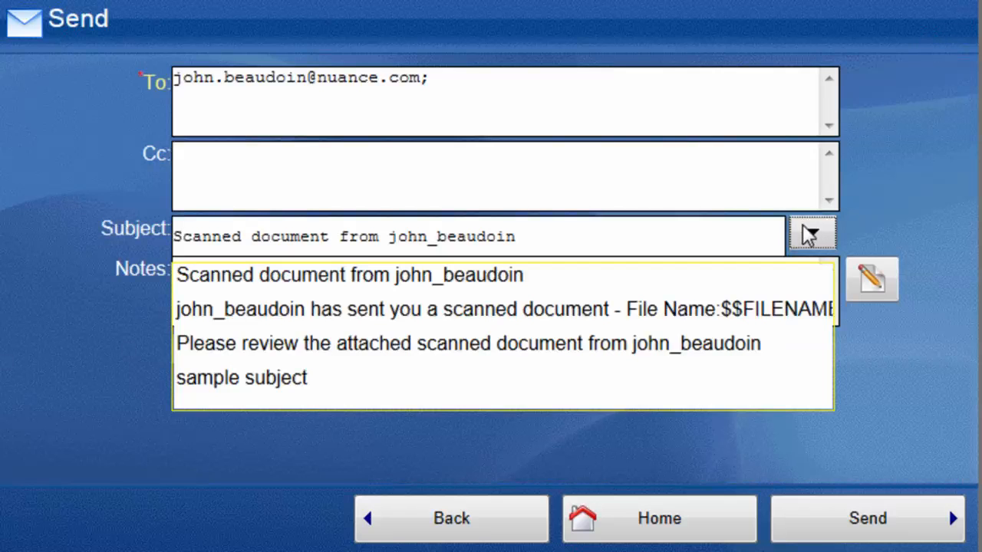
left_click(248, 375)
left_click(187, 349)
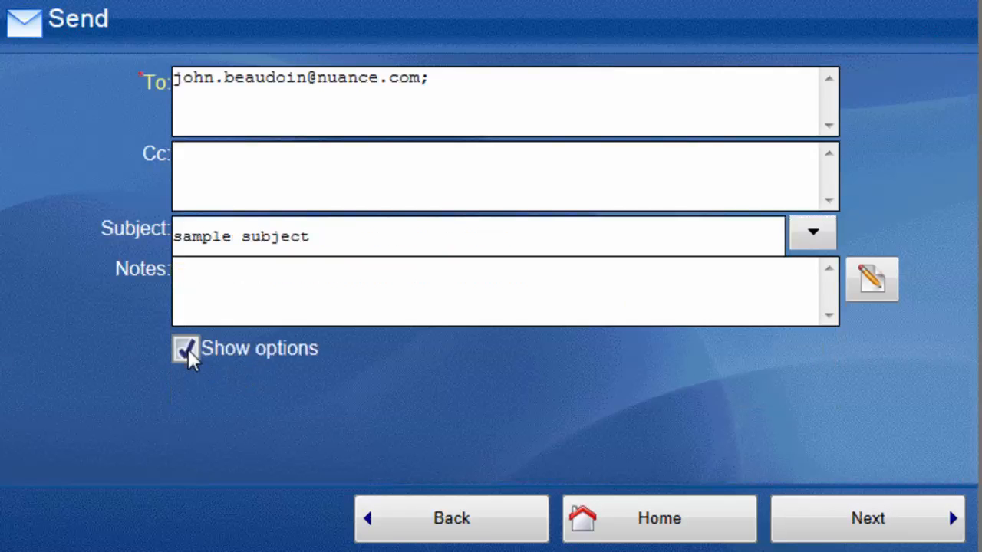
Set Delivery Receipt to Yes and Importance to High in the mail options.
left_click(885, 524)
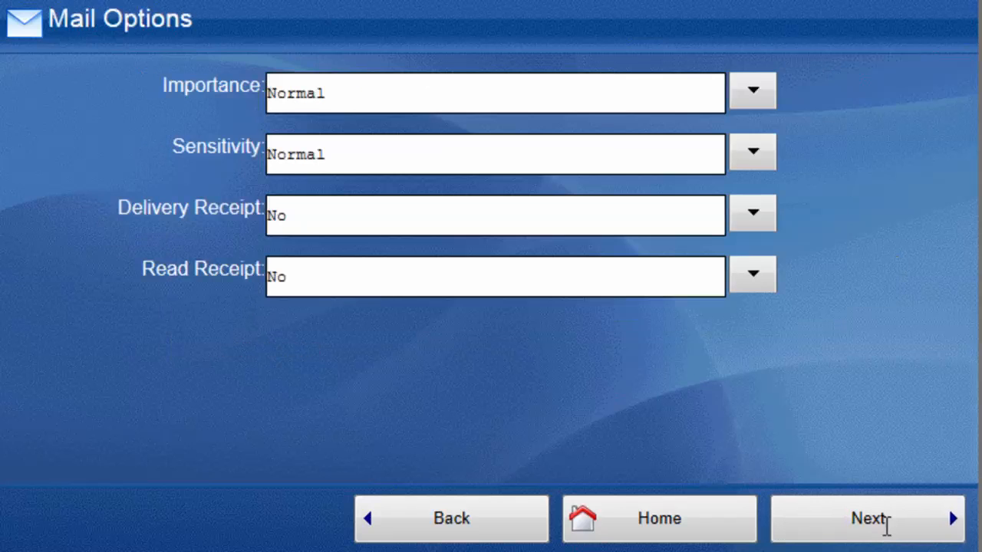
left_click(755, 215)
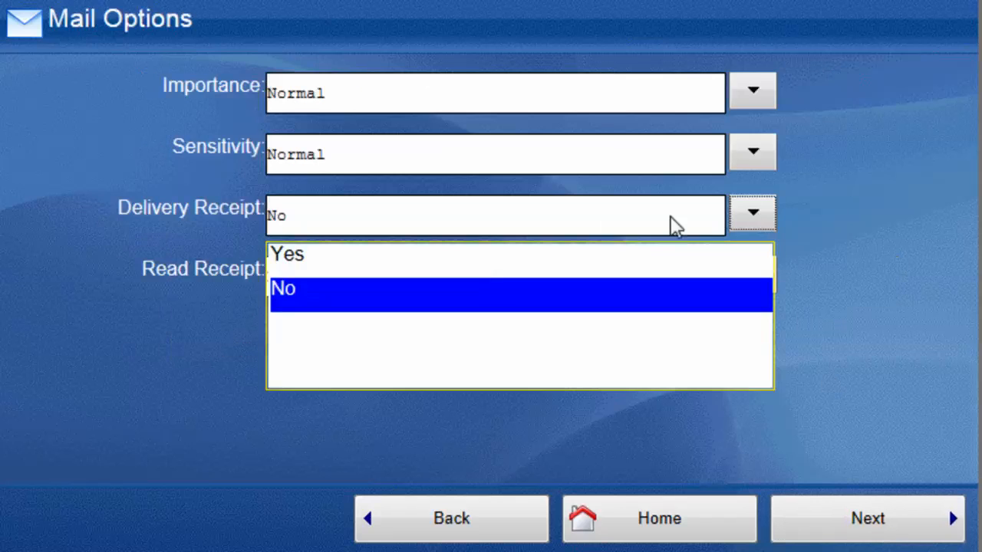
left_click(337, 255)
left_click(756, 83)
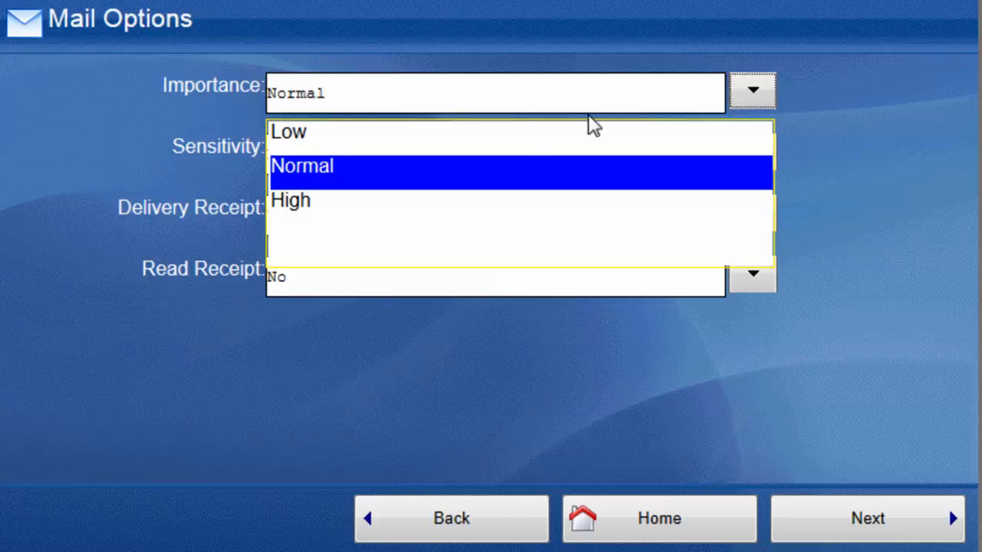
left_click(458, 217)
left_click(888, 538)
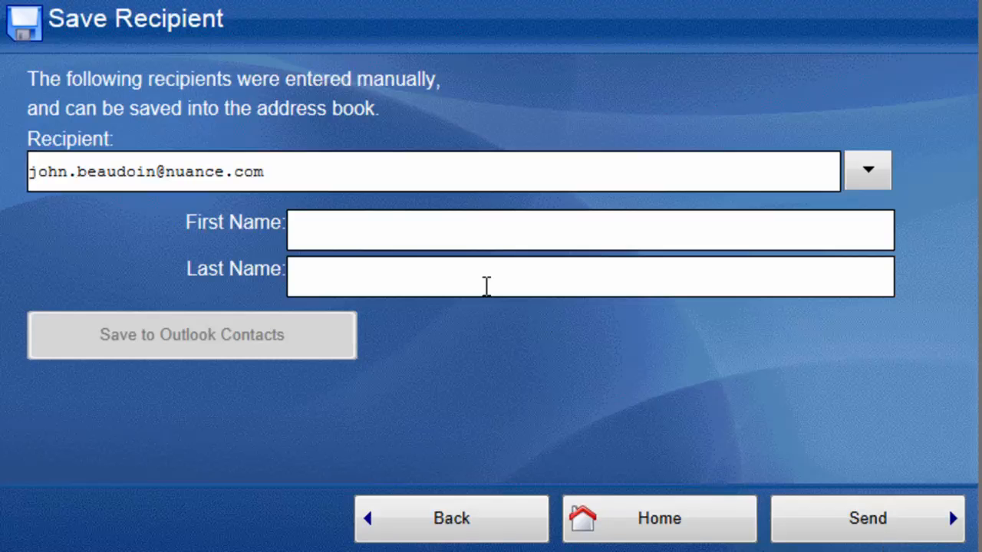
Enter the recipient's first name and last-name initial, then send the scanned document.
left_click(386, 239)
type("John")
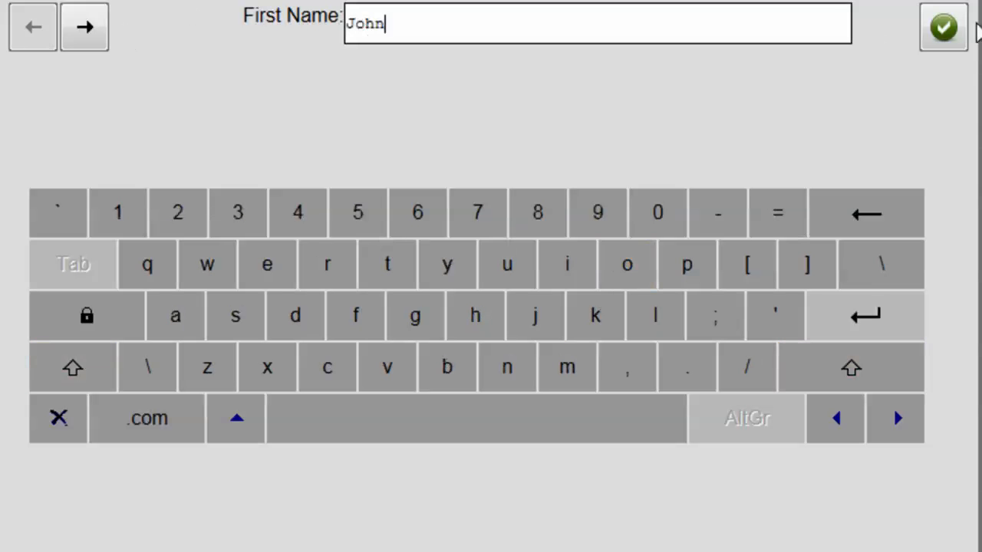
left_click(958, 31)
left_click(361, 265)
type("B")
left_click(927, 43)
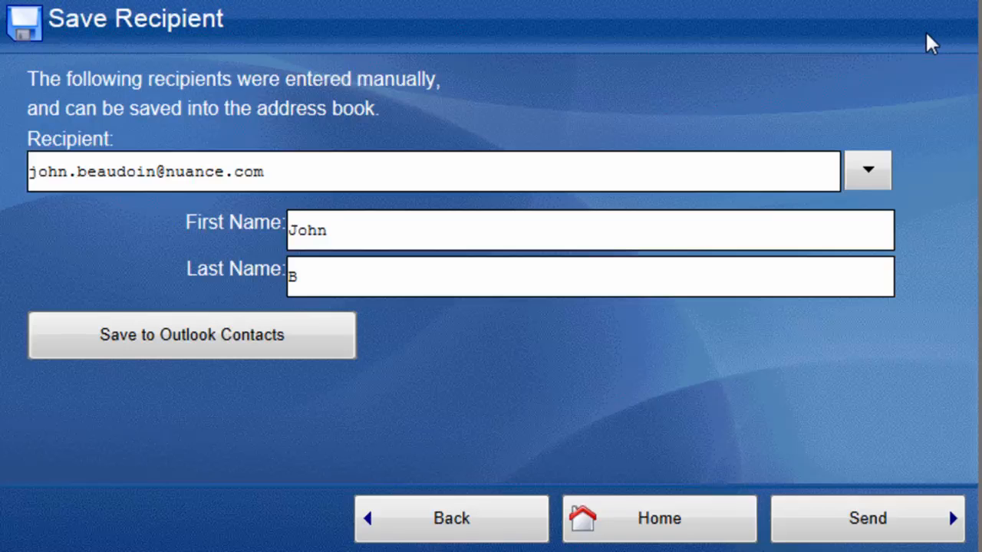
left_click(870, 514)
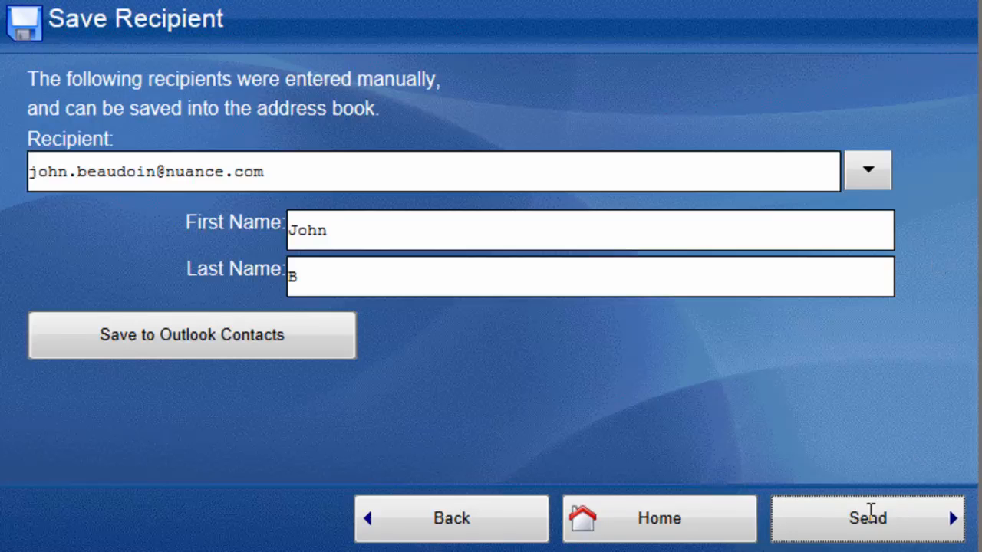